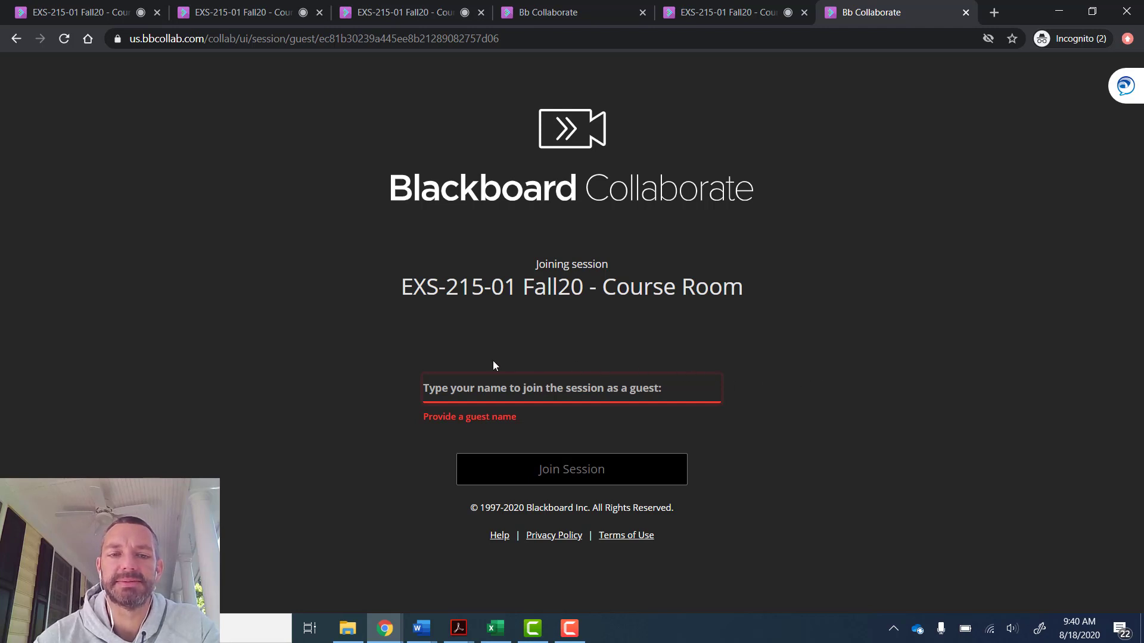
Step: Join the EXS-215-01 Fall20 - Course Room session as a guest named "I am Serious"
{"action": "left_click", "coordinate": [450, 384]}
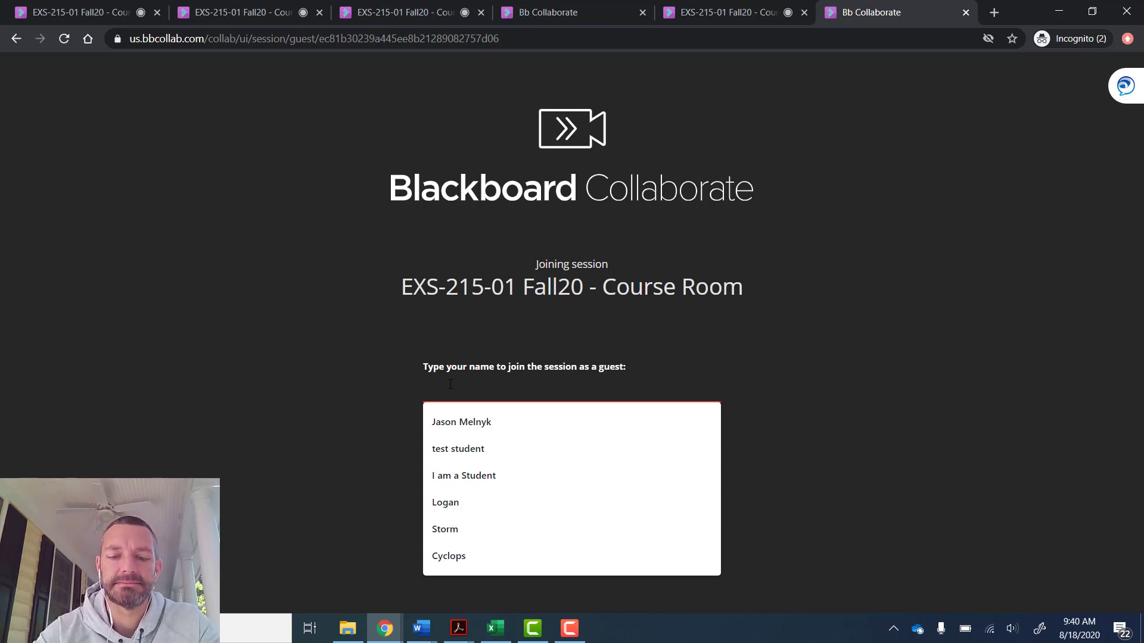
{"action": "type", "text": "I"}
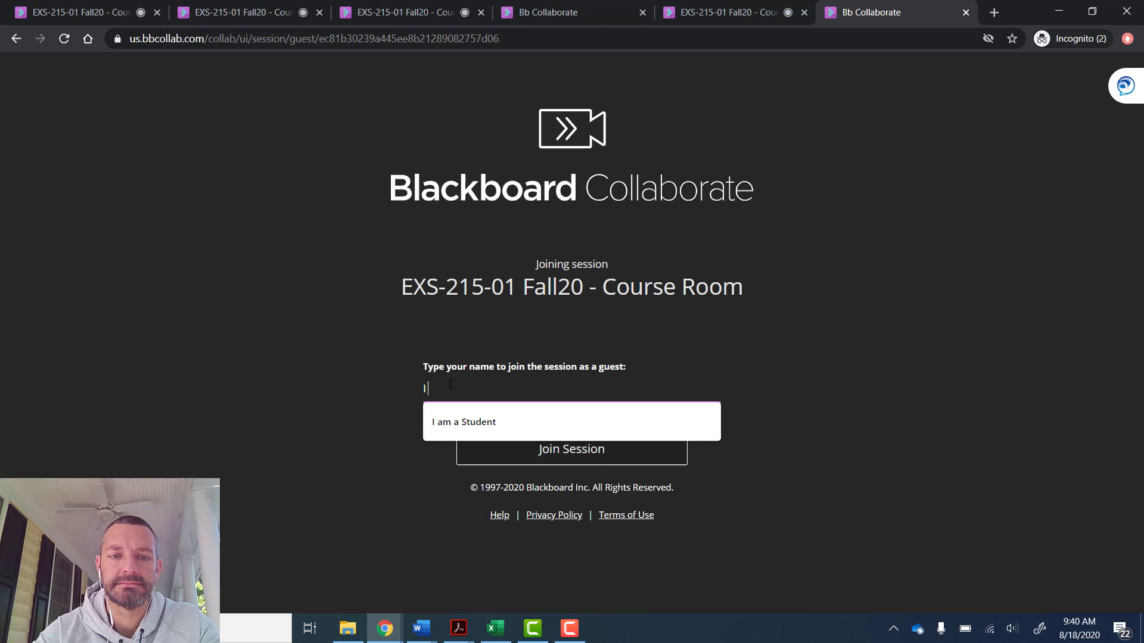
{"action": "type", "text": " am Serious"}
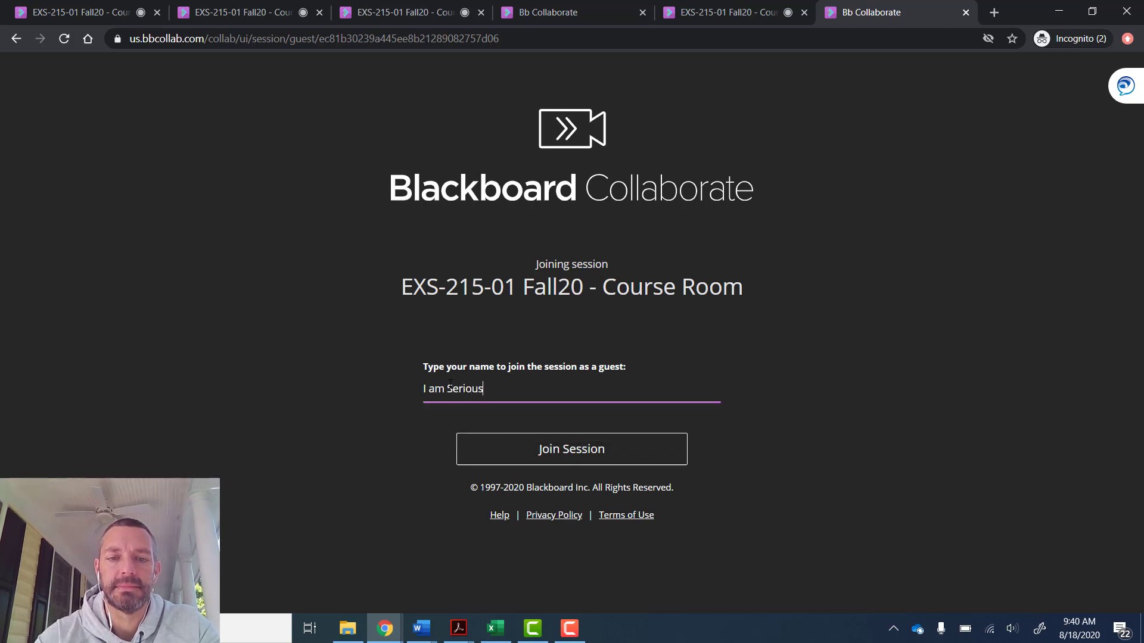
{"action": "left_click", "coordinate": [560, 451]}
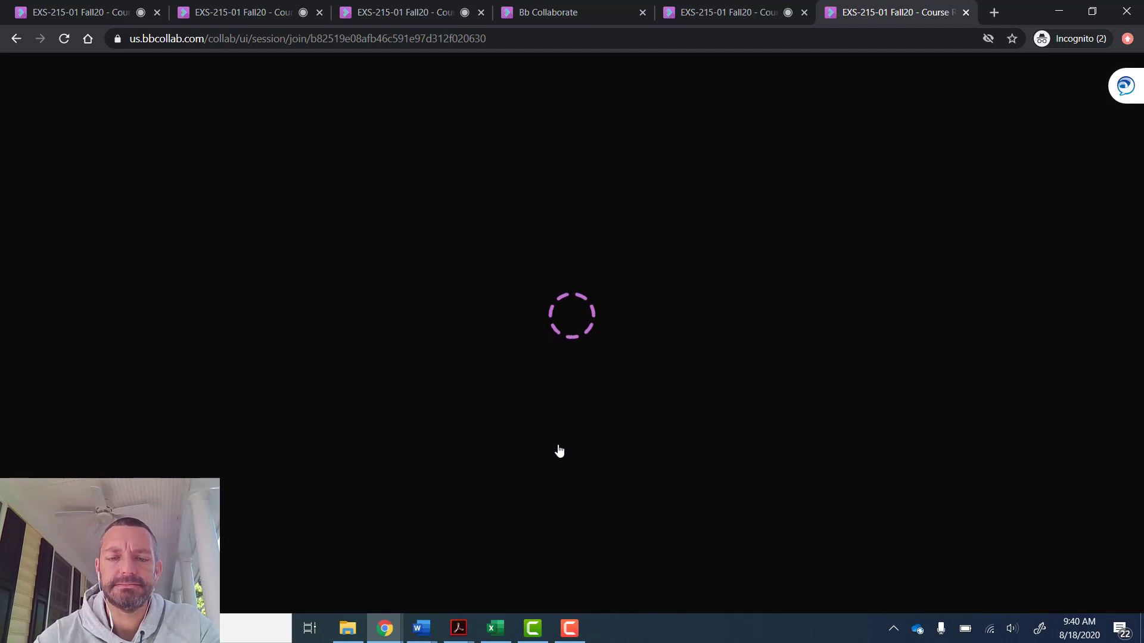
Step: Switch to the already open session of the Test attendee and confirm that audio and video are working in the setup tests
{"action": "left_click", "coordinate": [728, 19]}
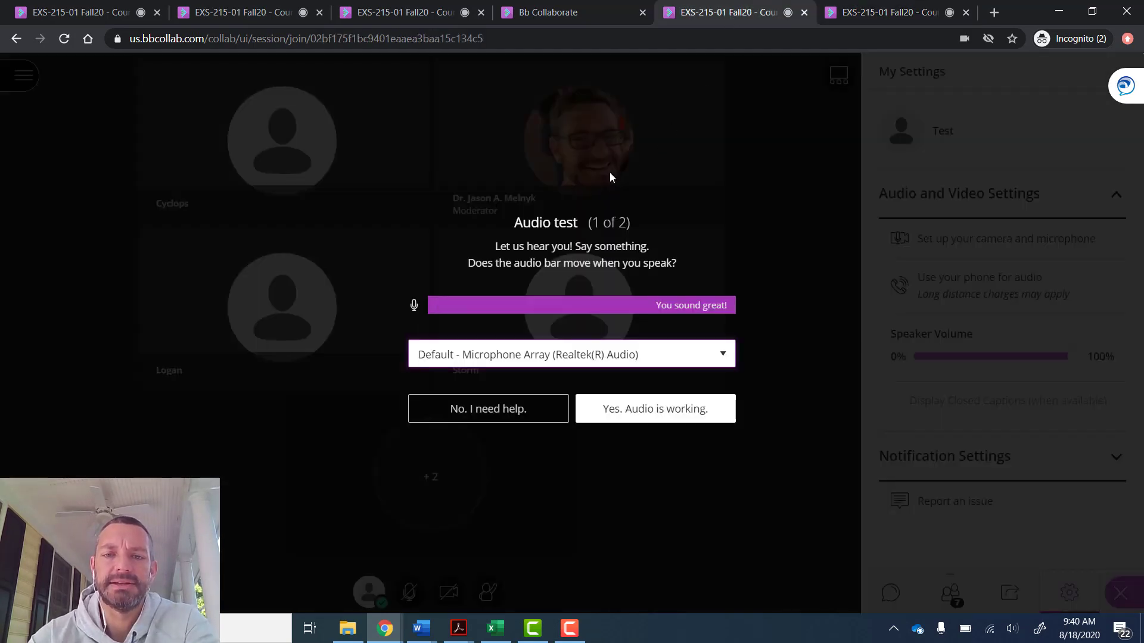
{"action": "left_click", "coordinate": [578, 359]}
{"action": "left_click", "coordinate": [578, 359]}
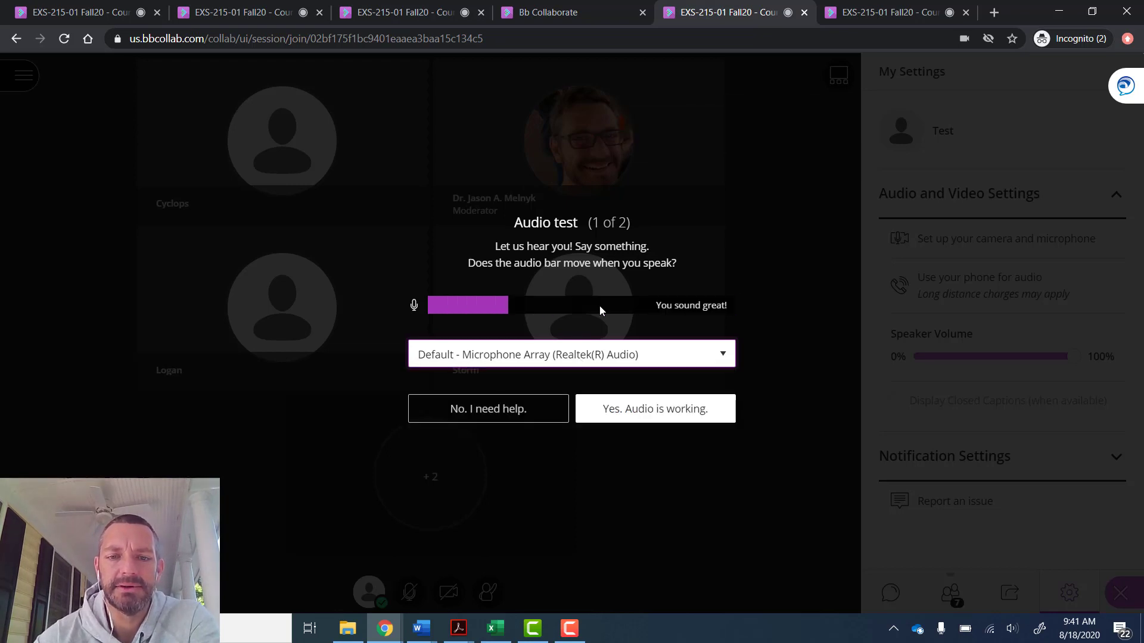
{"action": "left_click", "coordinate": [650, 415]}
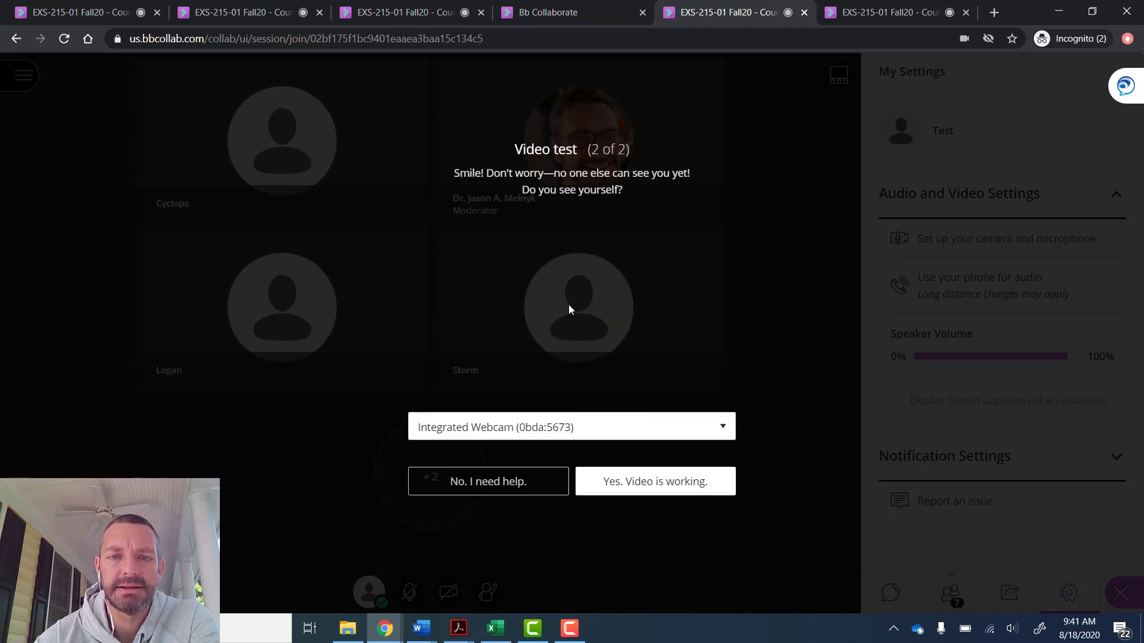
{"action": "left_click", "coordinate": [605, 474]}
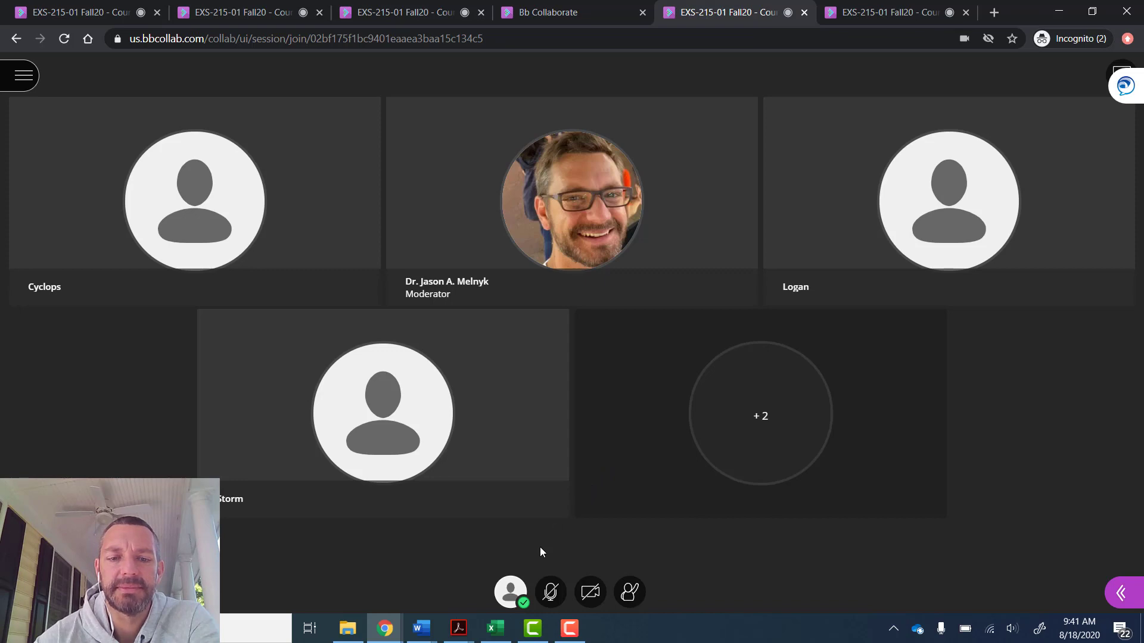
Step: Look through the session menu, show the phone dial-in details, and close the menu
{"action": "left_click", "coordinate": [24, 76]}
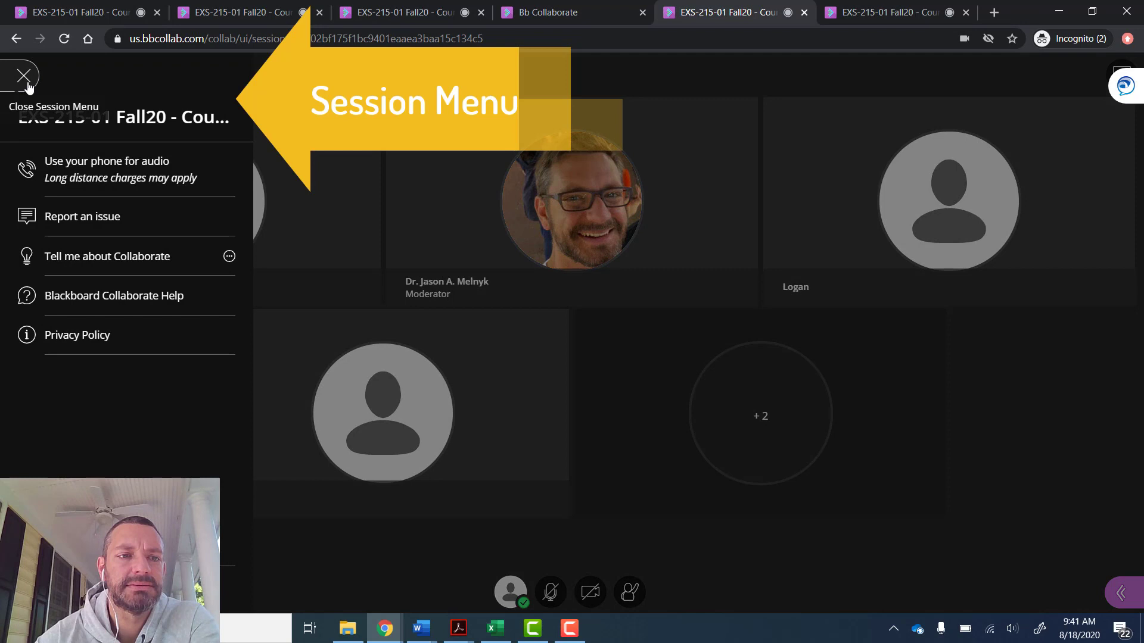
{"action": "left_click", "coordinate": [132, 169]}
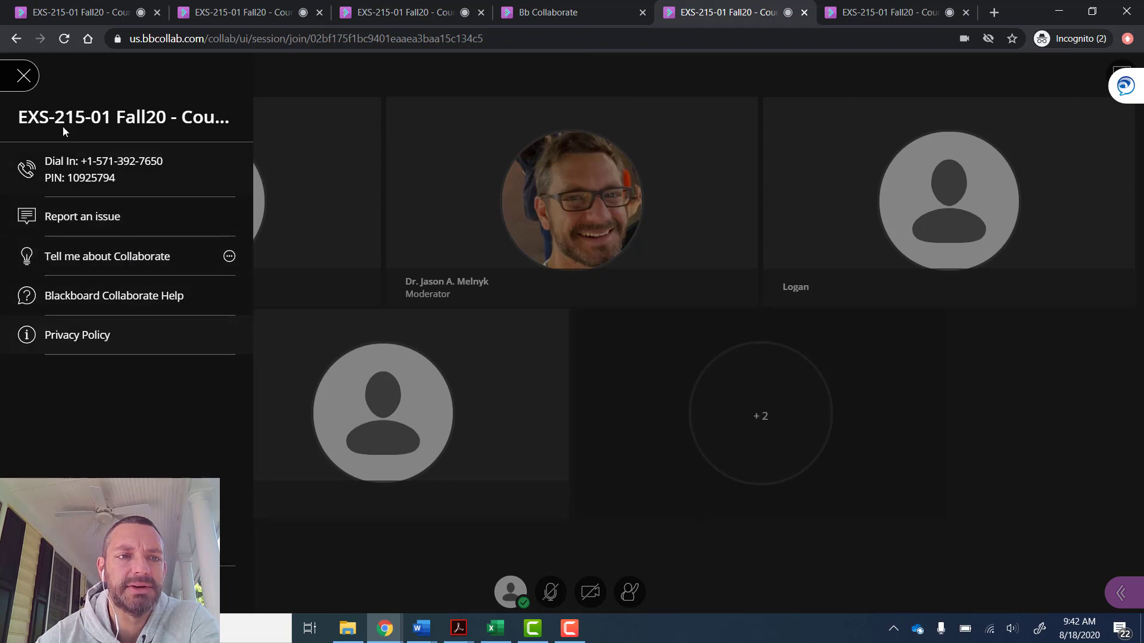
{"action": "left_click", "coordinate": [24, 83]}
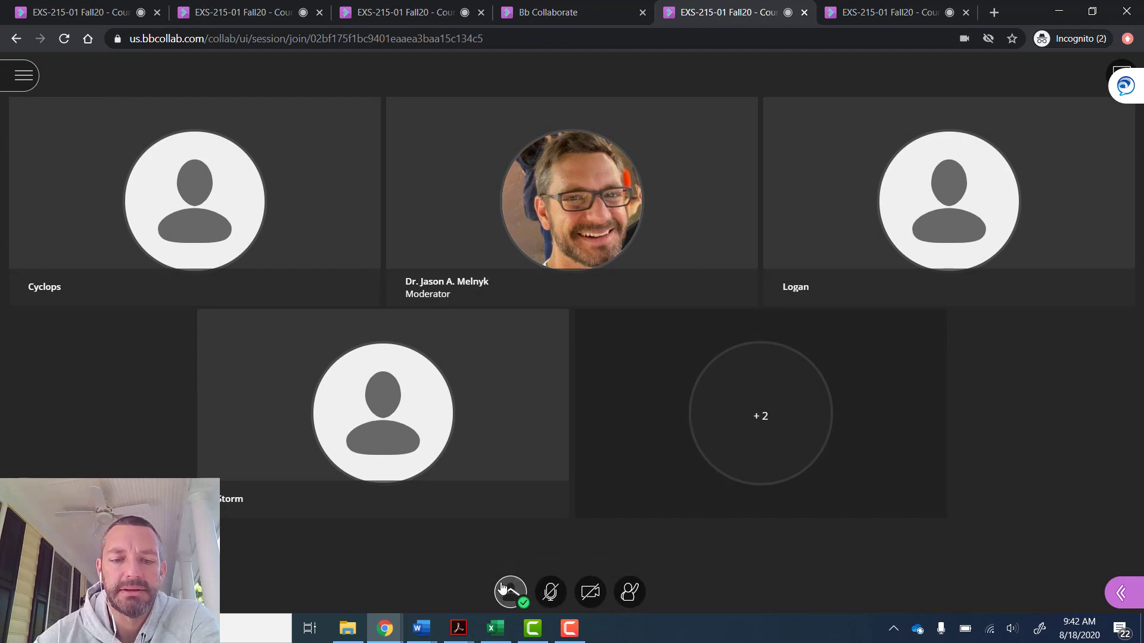
Step: Send Agree as live feedback, and then change the feedback to Disagree
{"action": "left_click", "coordinate": [510, 593]}
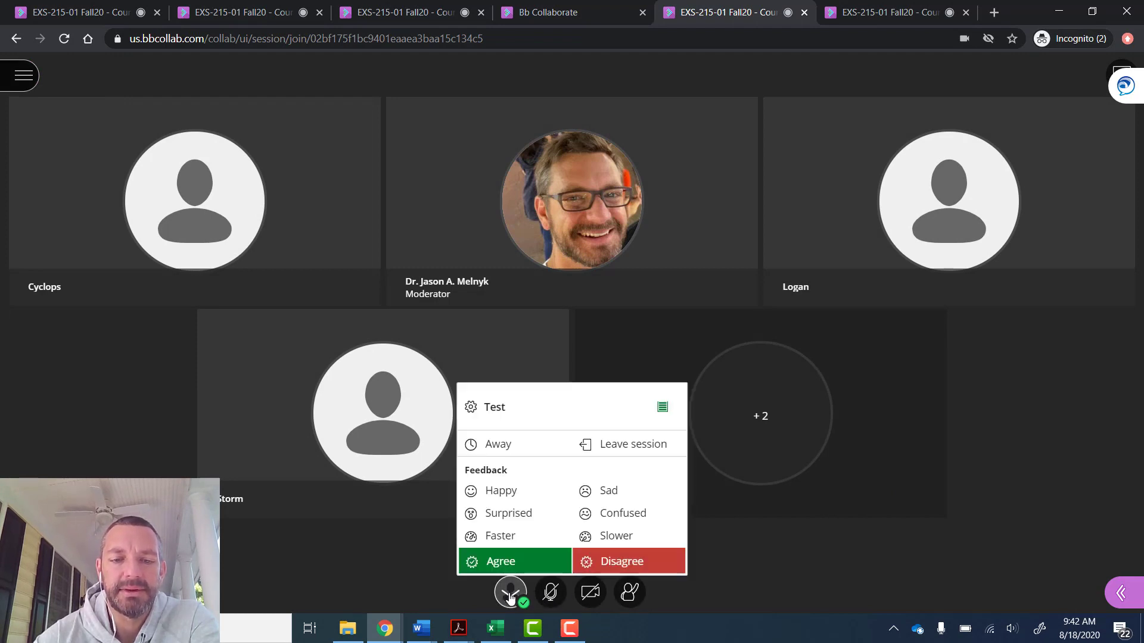
{"action": "left_click", "coordinate": [517, 564]}
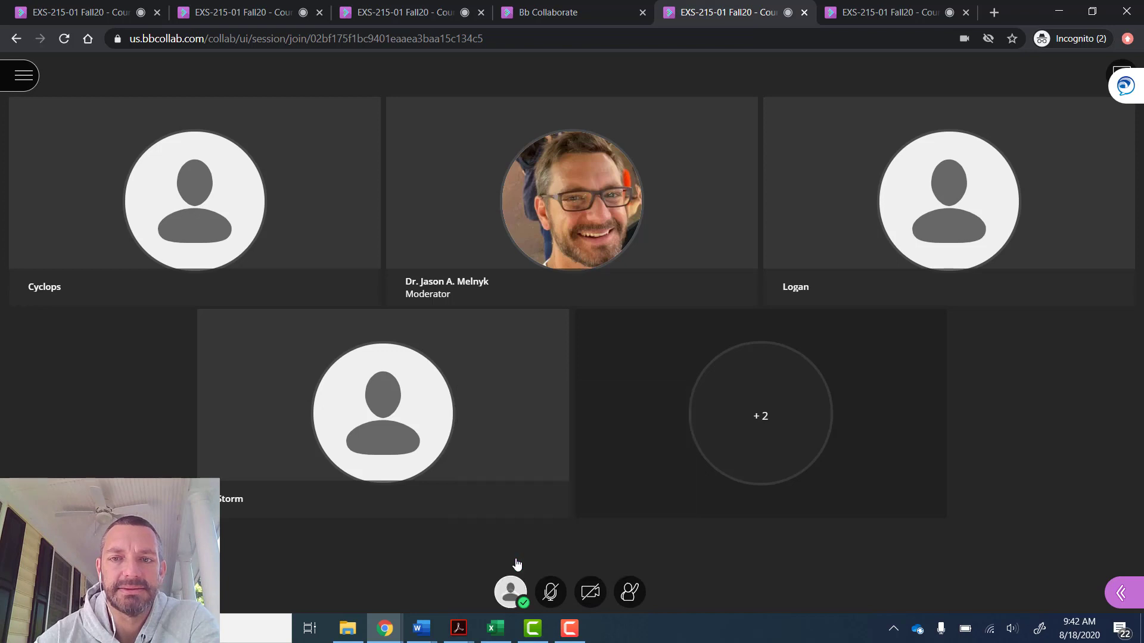
{"action": "left_click", "coordinate": [510, 600]}
{"action": "left_click", "coordinate": [623, 529]}
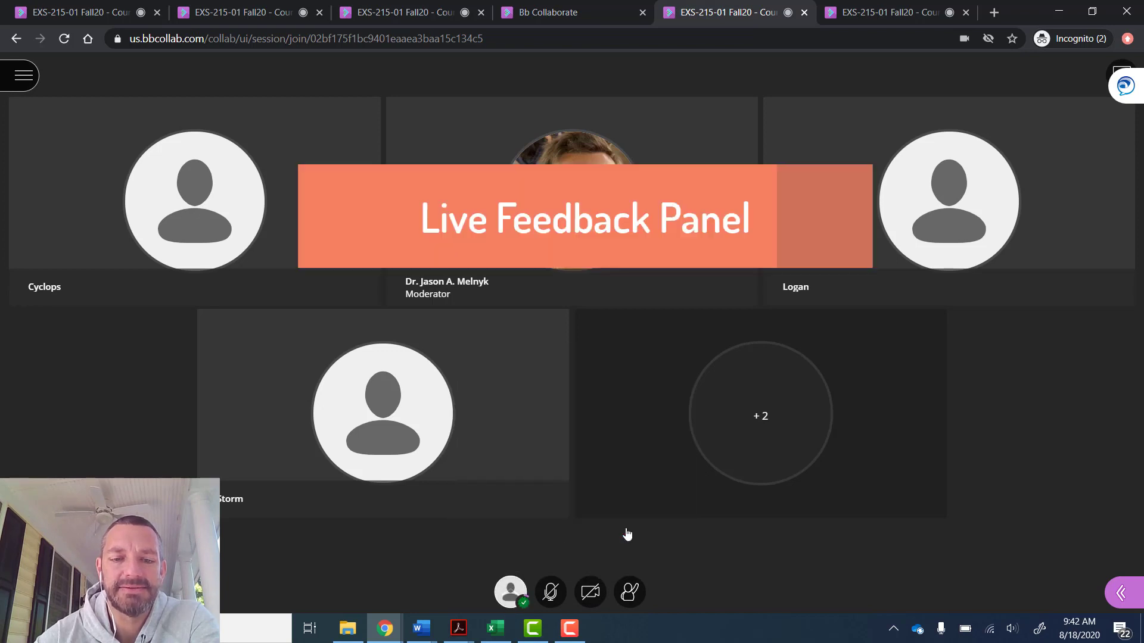
Step: Set the attendee status to Away, and then mark the attendee as back
{"action": "left_click", "coordinate": [511, 598]}
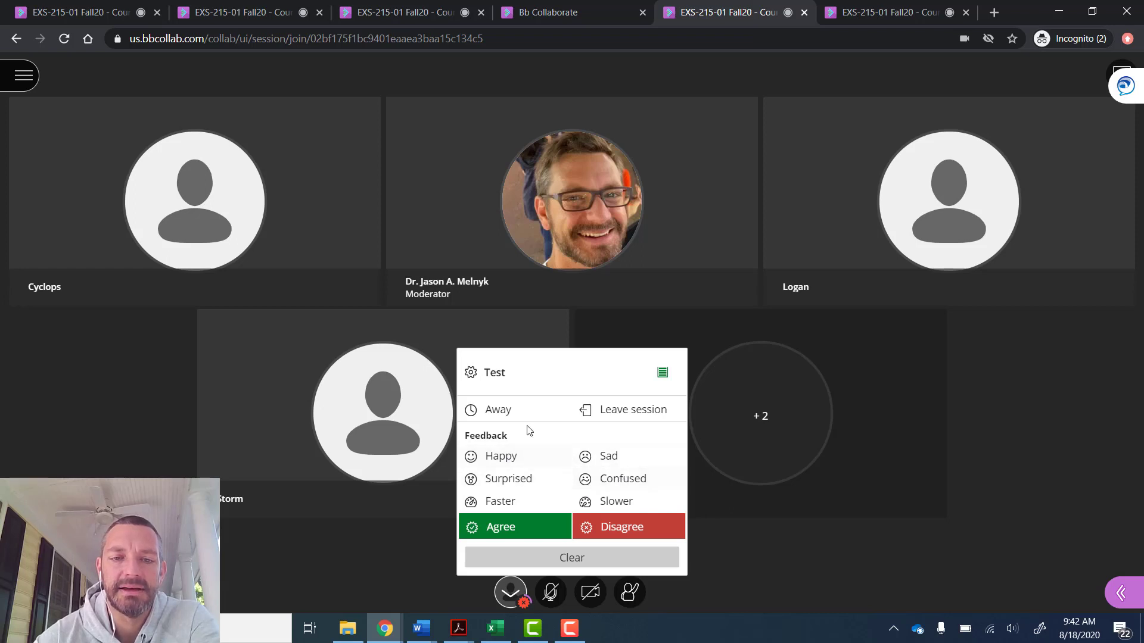
{"action": "left_click", "coordinate": [499, 419]}
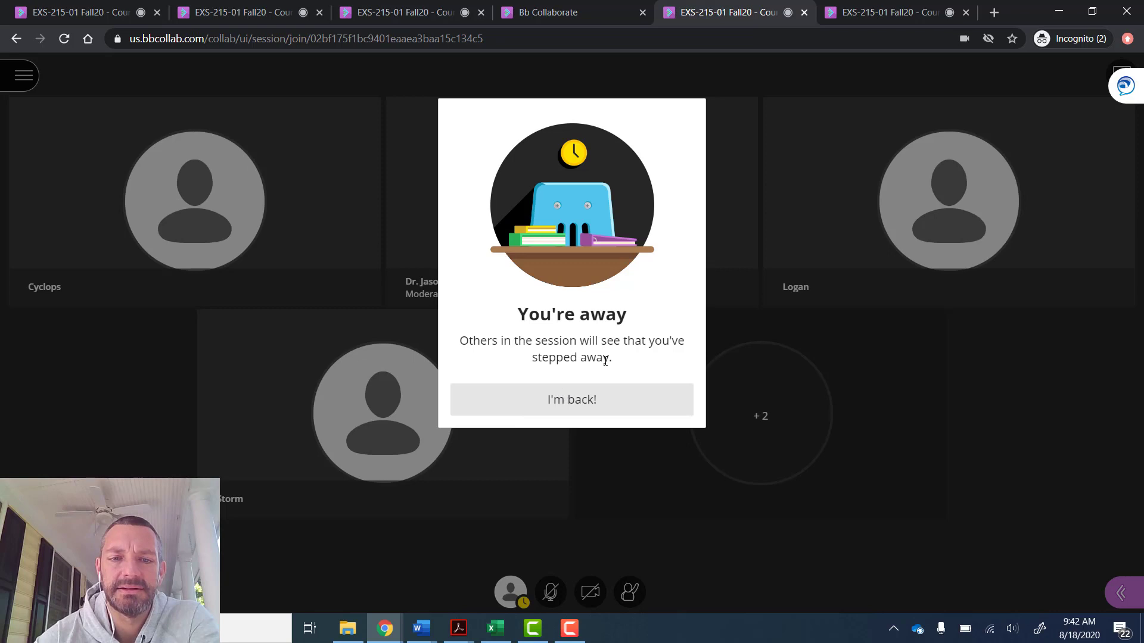
{"action": "left_click", "coordinate": [585, 409]}
Step: Open the personal settings and repeat the camera and microphone setup, confirming that both are working
{"action": "left_click", "coordinate": [498, 597]}
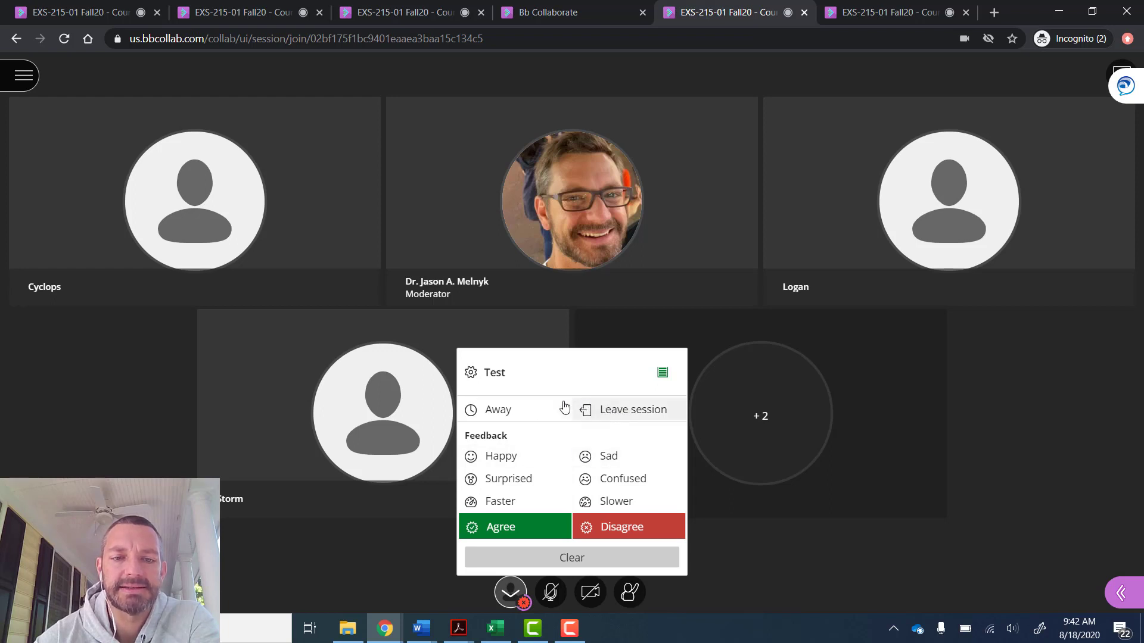
{"action": "left_click", "coordinate": [476, 375]}
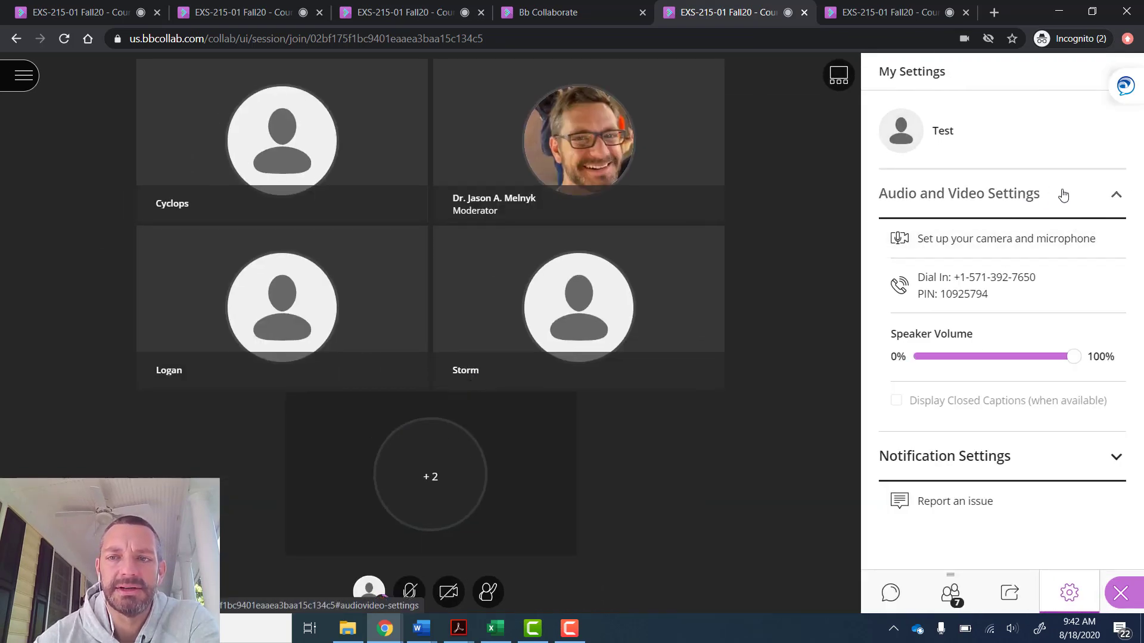
{"action": "left_click", "coordinate": [1000, 191]}
{"action": "left_click", "coordinate": [998, 193]}
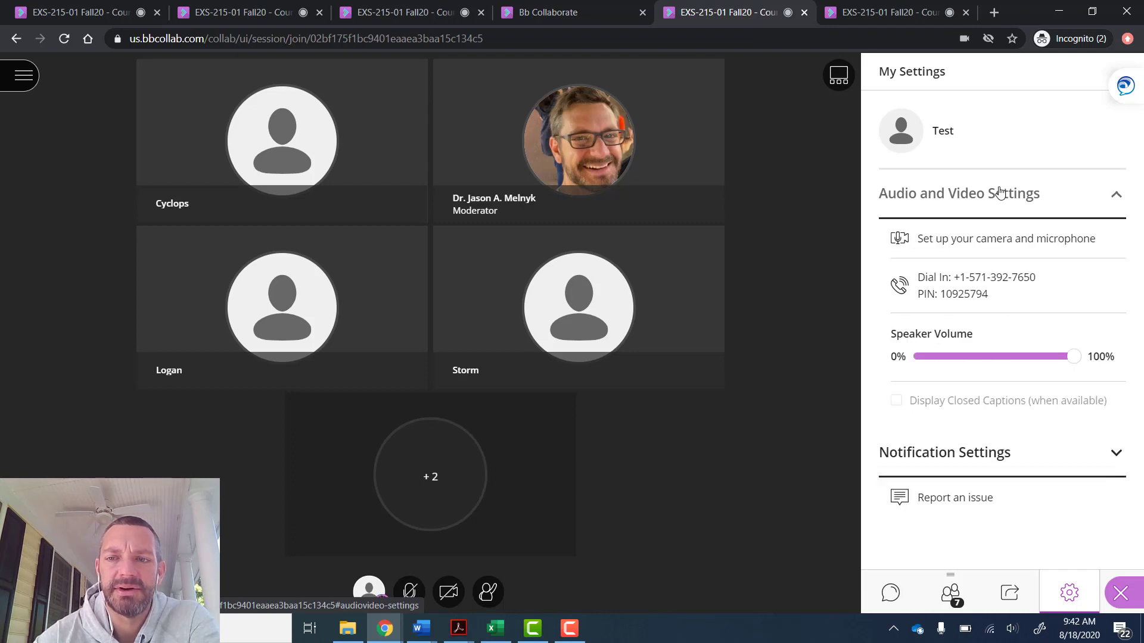
{"action": "left_click", "coordinate": [972, 245]}
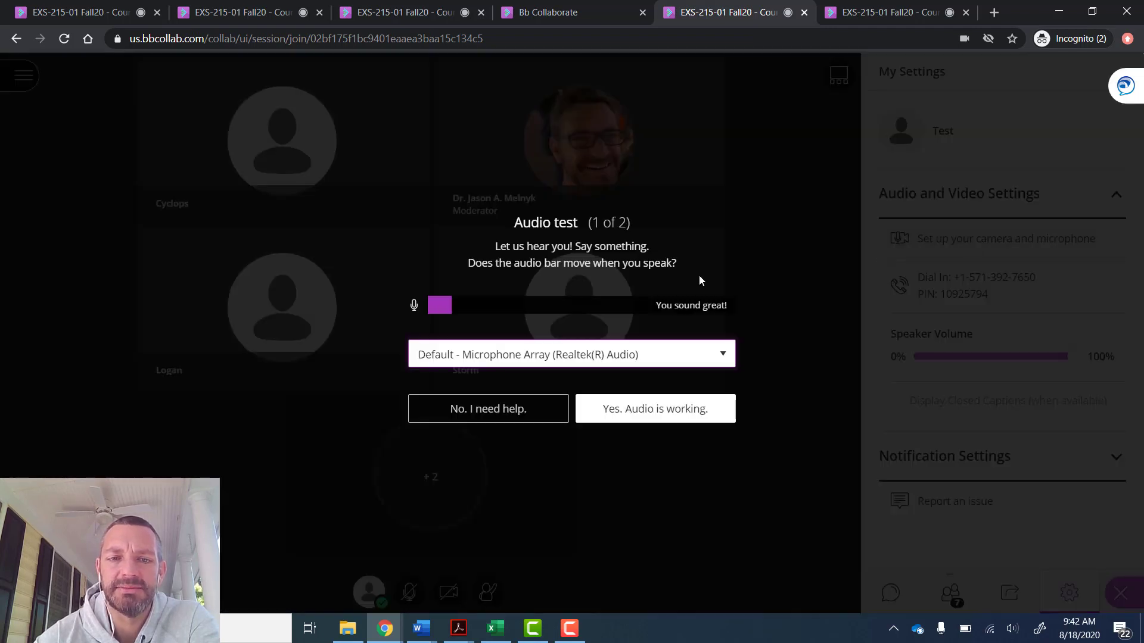
{"action": "left_click", "coordinate": [655, 409]}
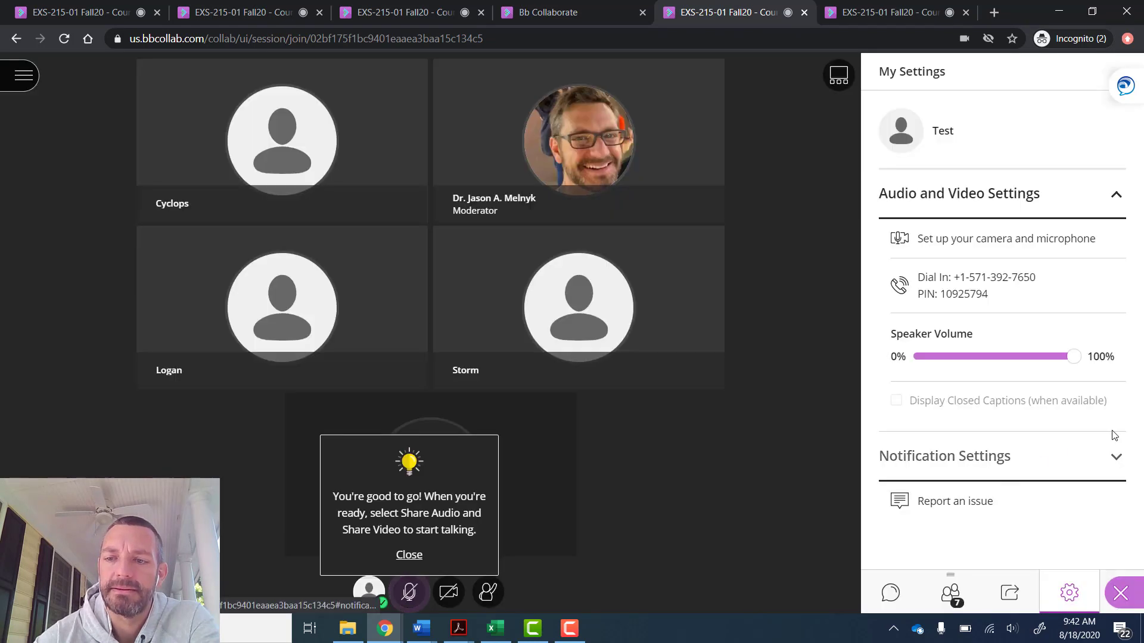
Step: Expand the notification settings and review the options for attendees joining or leaving, chat messages and closed captioning
{"action": "left_click", "coordinate": [1118, 456]}
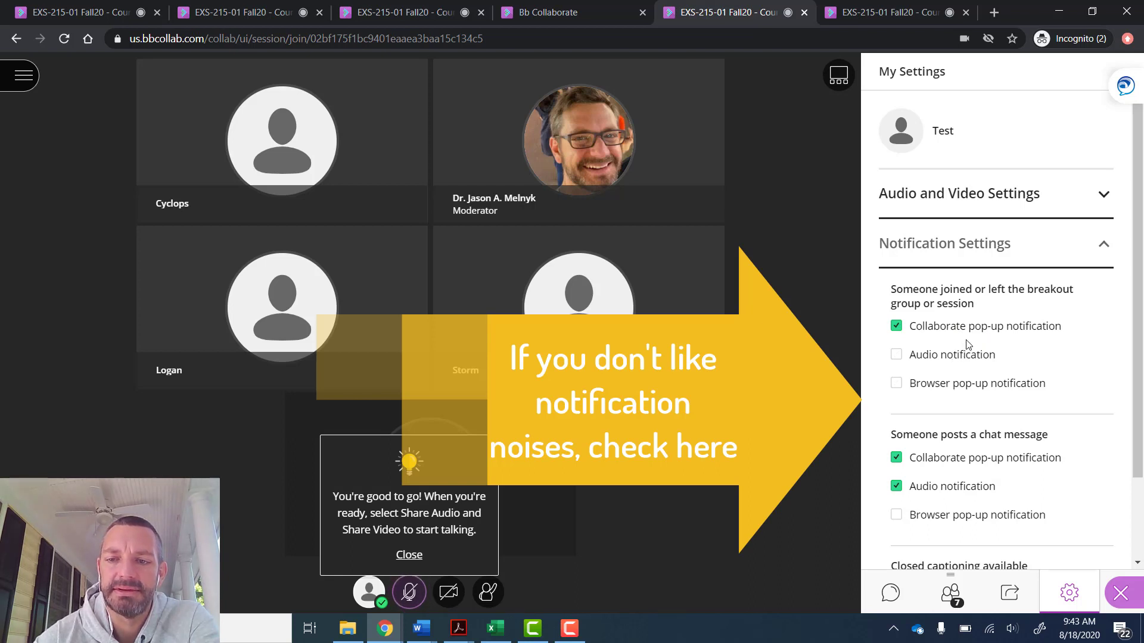
{"action": "scroll", "coordinate": [950, 389], "scroll_direction": "down", "scroll_amount": 2}
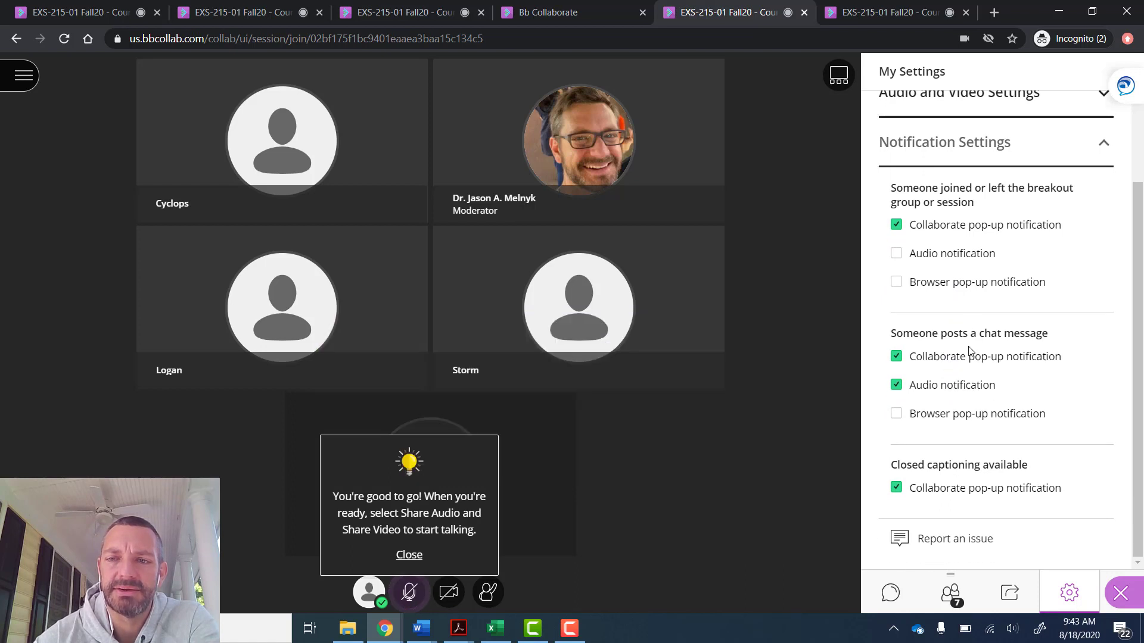
{"action": "scroll", "coordinate": [971, 351], "scroll_direction": "up", "scroll_amount": 1}
{"action": "scroll", "coordinate": [972, 447], "scroll_direction": "up", "scroll_amount": 1}
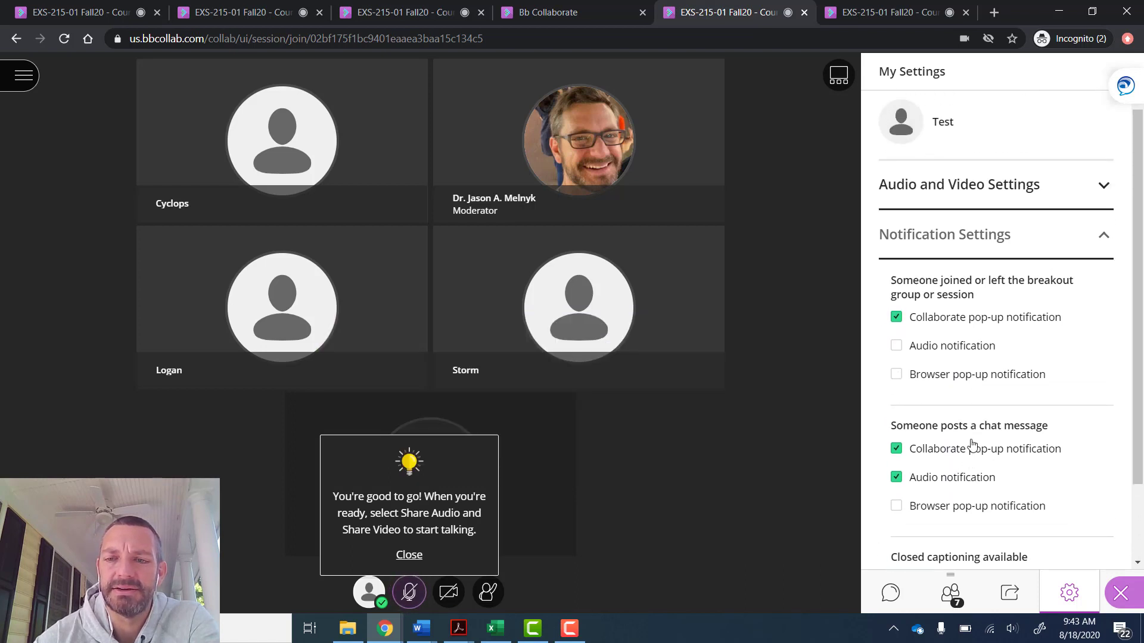
Step: Look at the profile picture options and the image upload dialog, cancel without choosing a file, and close the settings
{"action": "left_click", "coordinate": [370, 592]}
{"action": "left_click", "coordinate": [475, 410]}
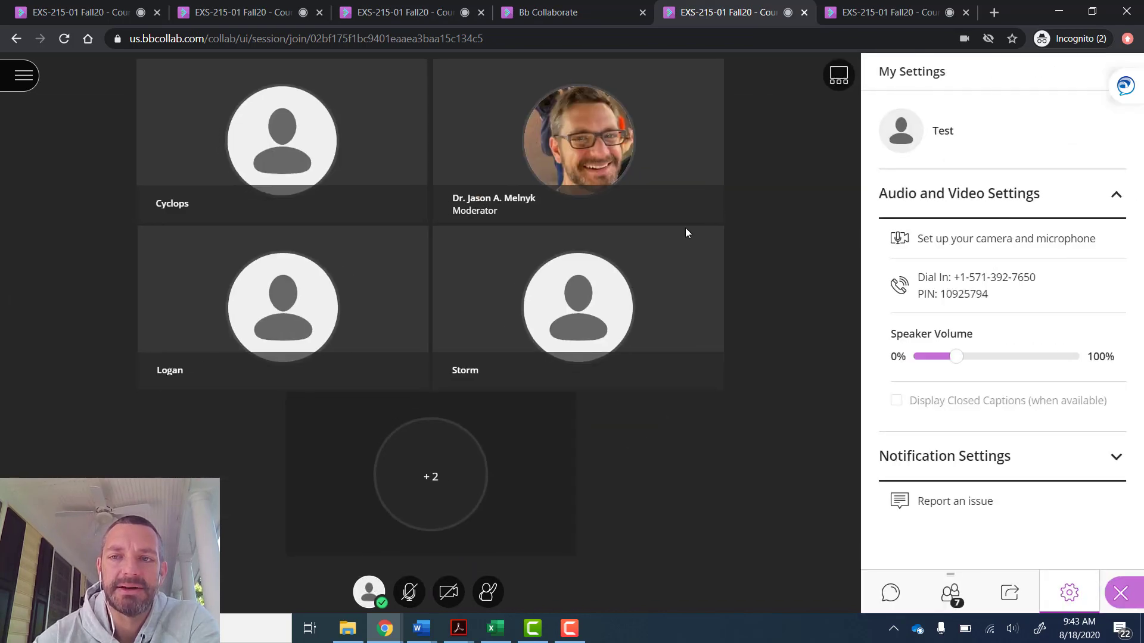
{"action": "left_click", "coordinate": [905, 136]}
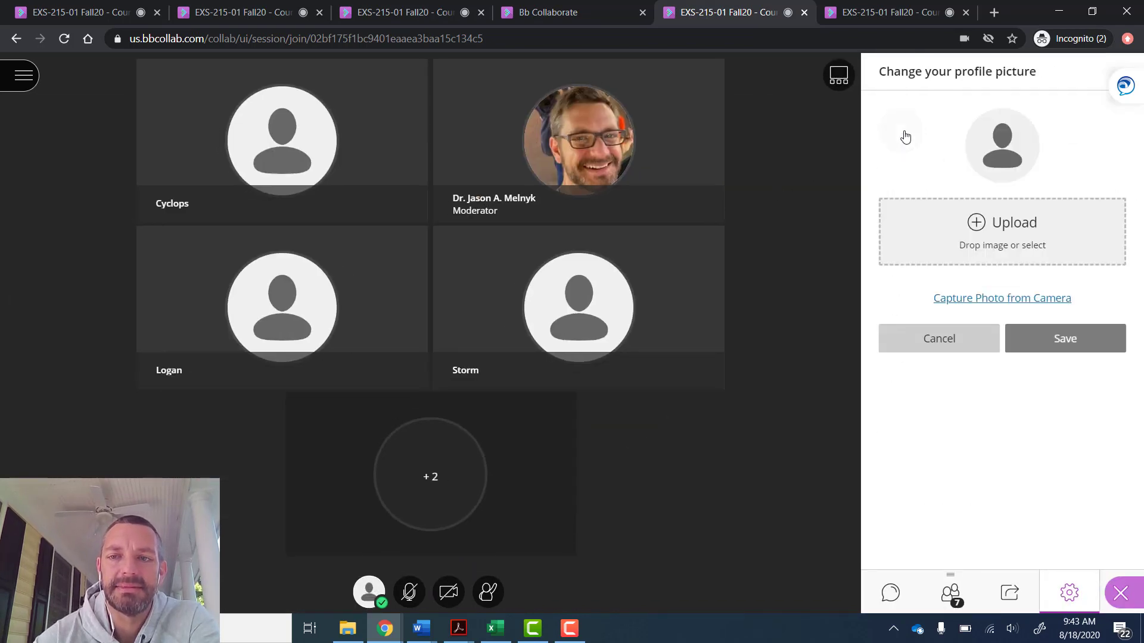
{"action": "left_click", "coordinate": [980, 230]}
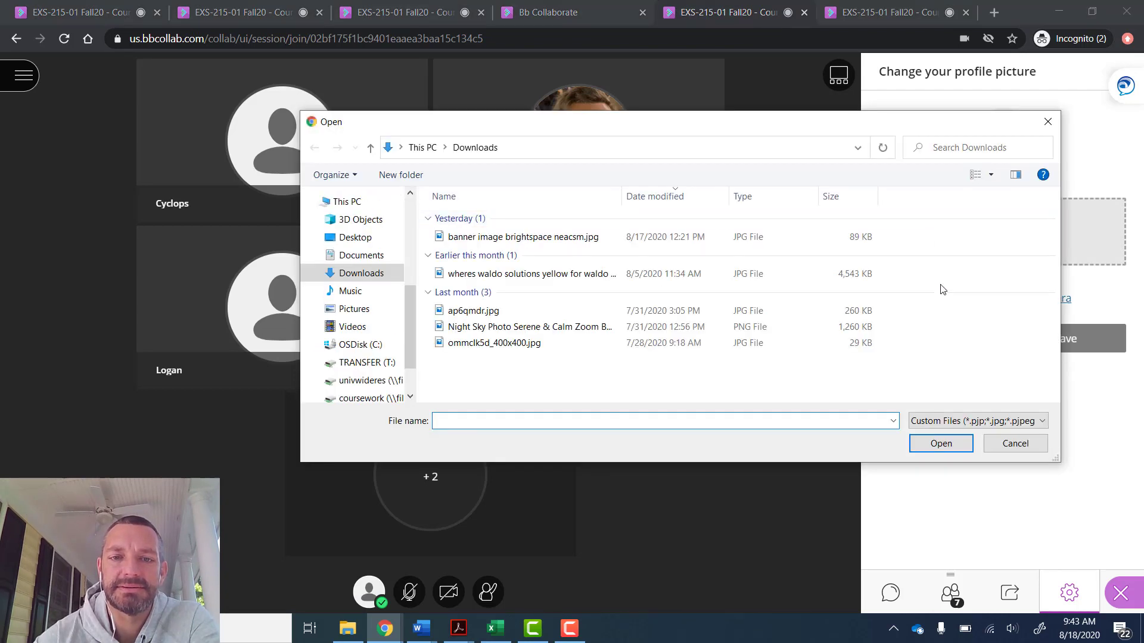
{"action": "left_click", "coordinate": [1015, 443]}
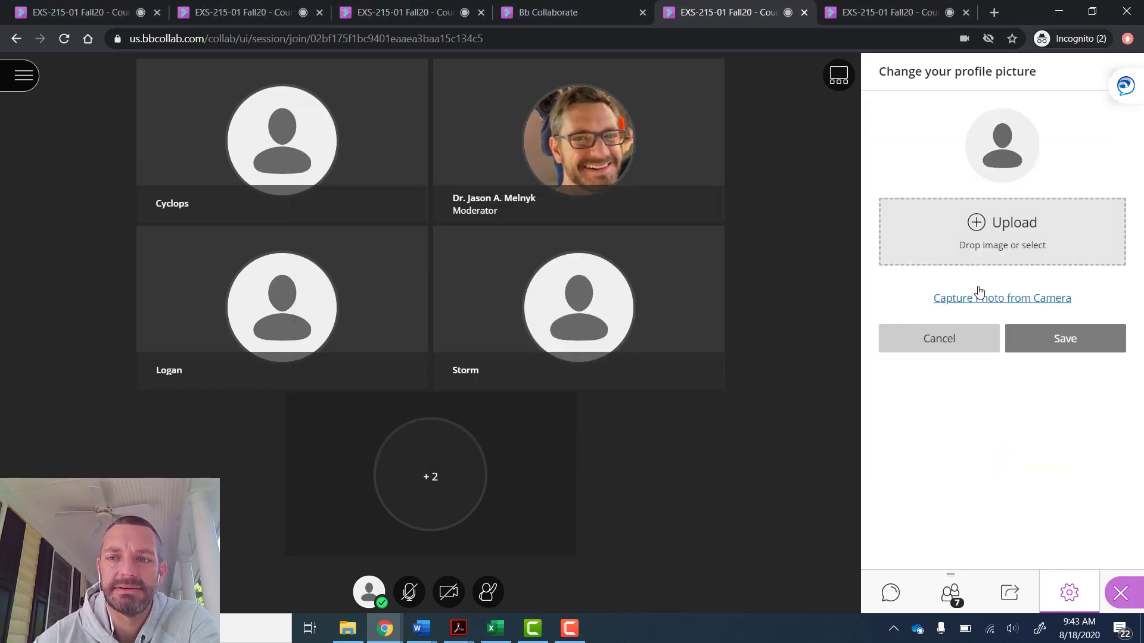
{"action": "left_click", "coordinate": [929, 340]}
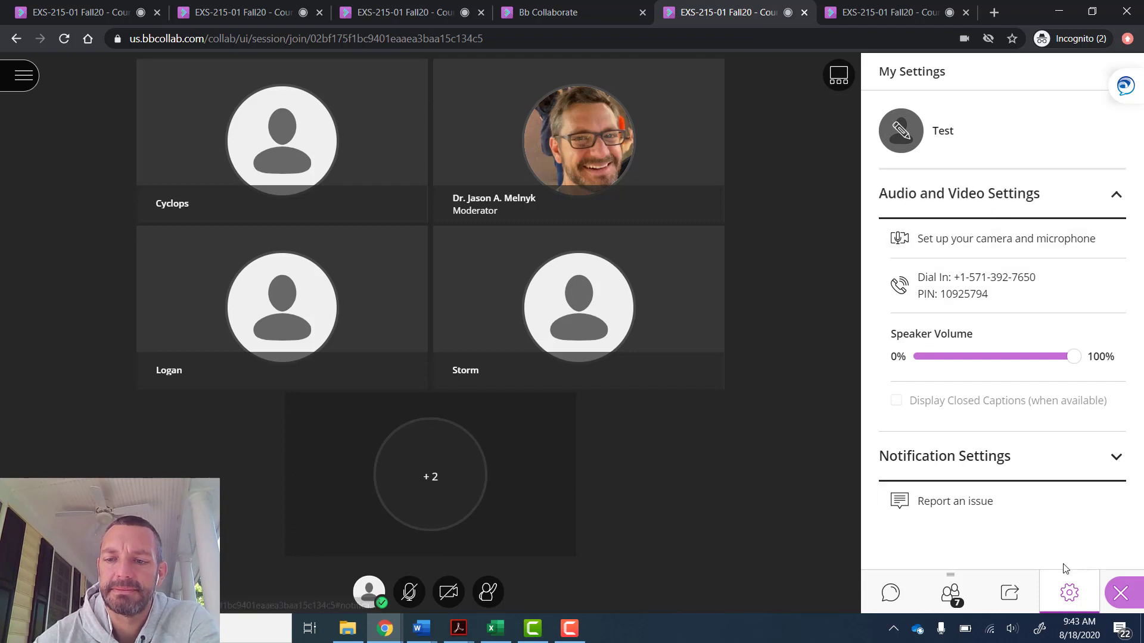
{"action": "left_click", "coordinate": [1112, 592]}
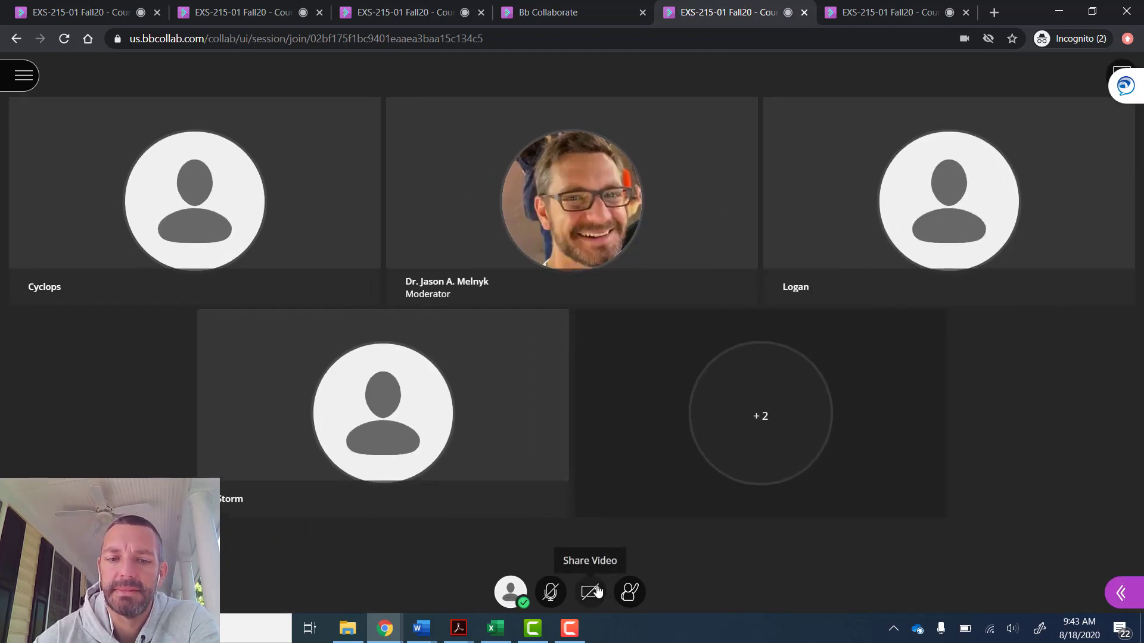
Step: Turn the microphone on and mute it again, and then open the video sharing preview and cancel it
{"action": "left_click", "coordinate": [545, 598]}
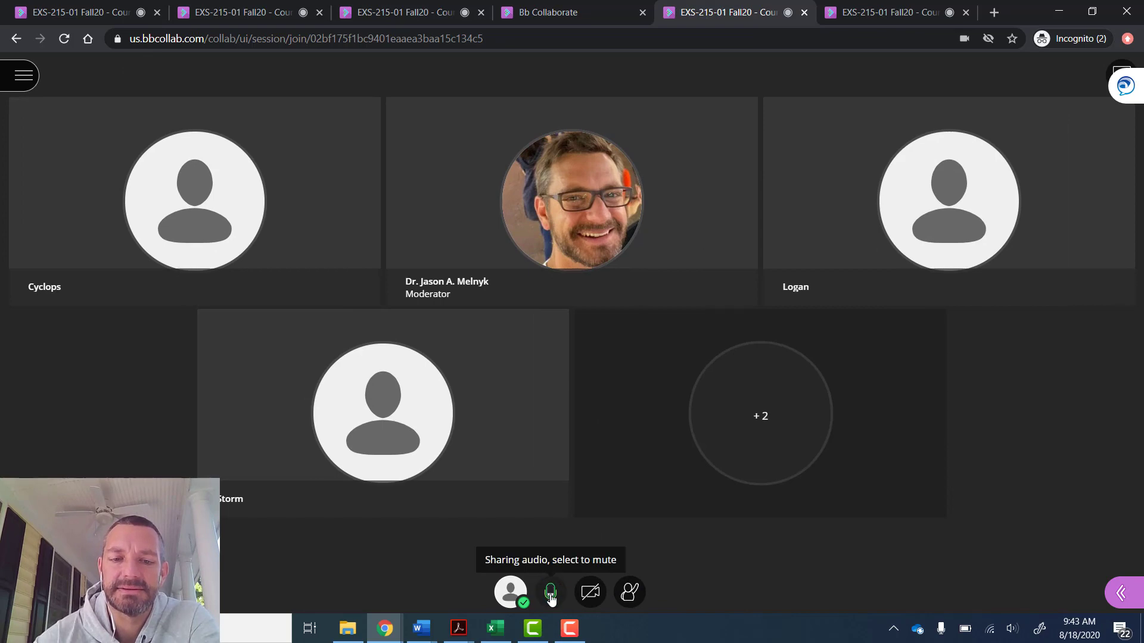
{"action": "left_click", "coordinate": [550, 599]}
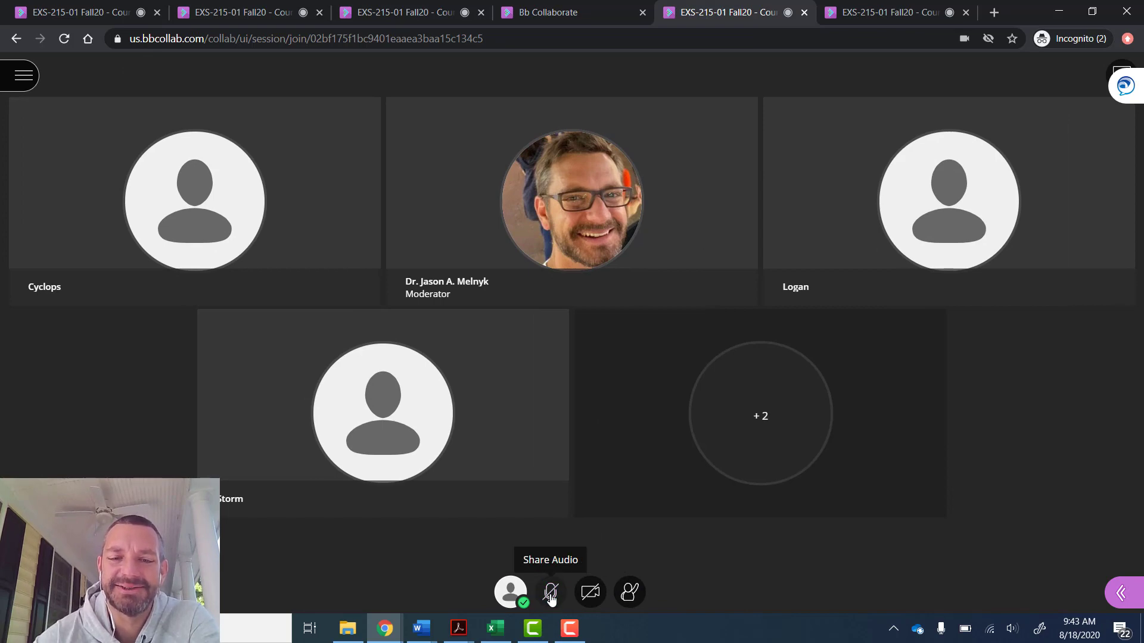
{"action": "left_click", "coordinate": [590, 596]}
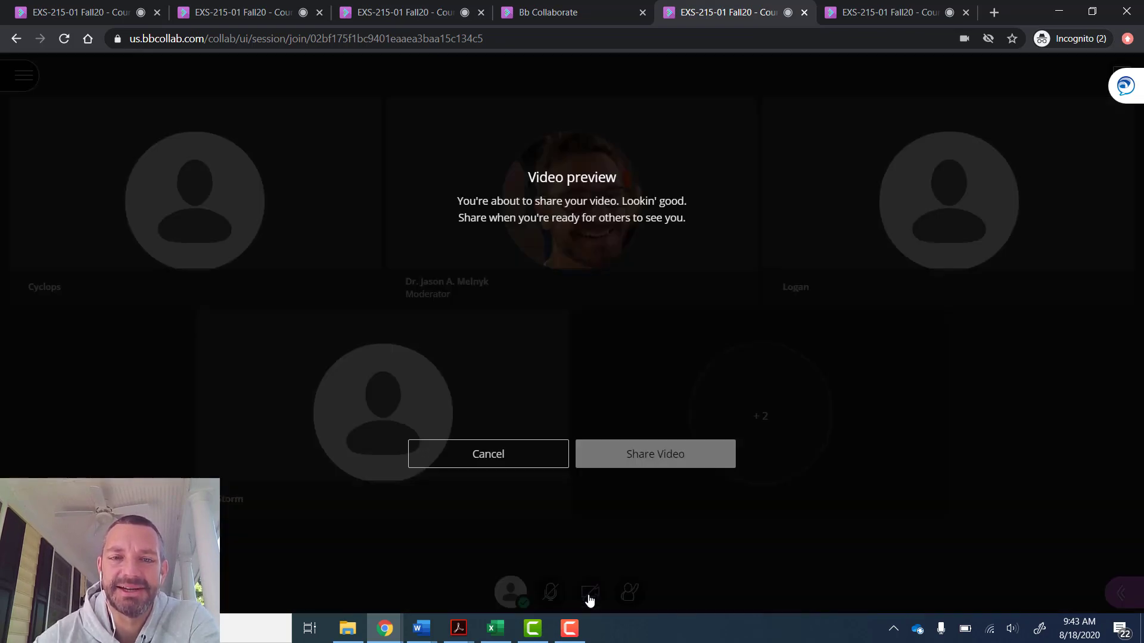
{"action": "left_click", "coordinate": [523, 463]}
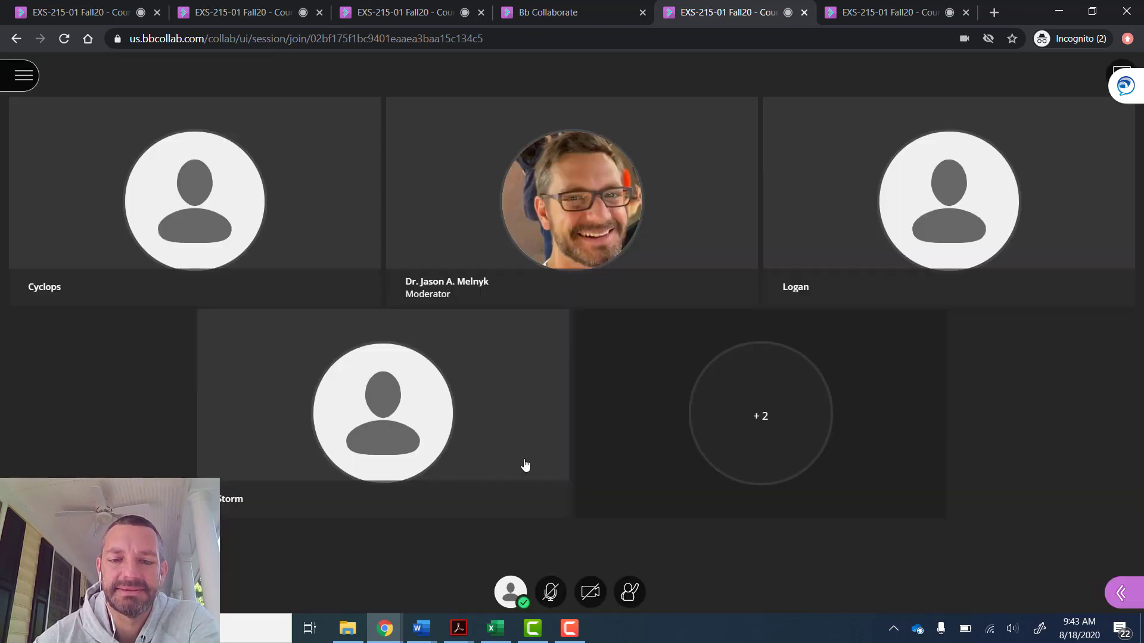
Step: Raise the attendee's hand in the session and lower it again
{"action": "left_click", "coordinate": [630, 591]}
{"action": "left_click", "coordinate": [630, 591]}
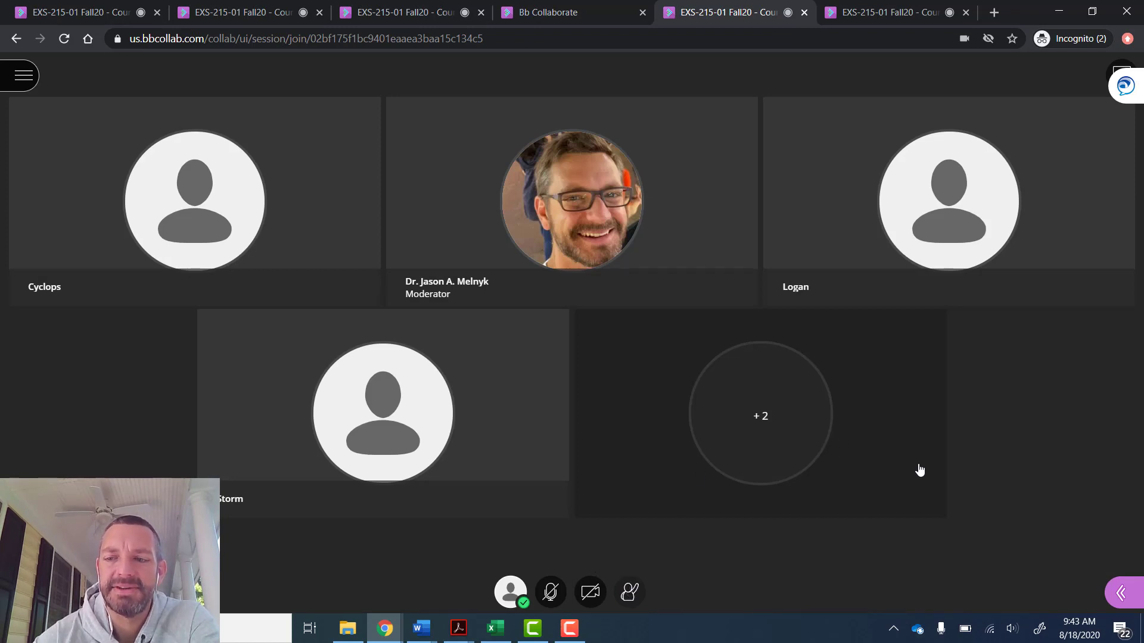
Step: Open the Collaborate panel and look through its settings, shared content and attendee list
{"action": "left_click", "coordinate": [1123, 594]}
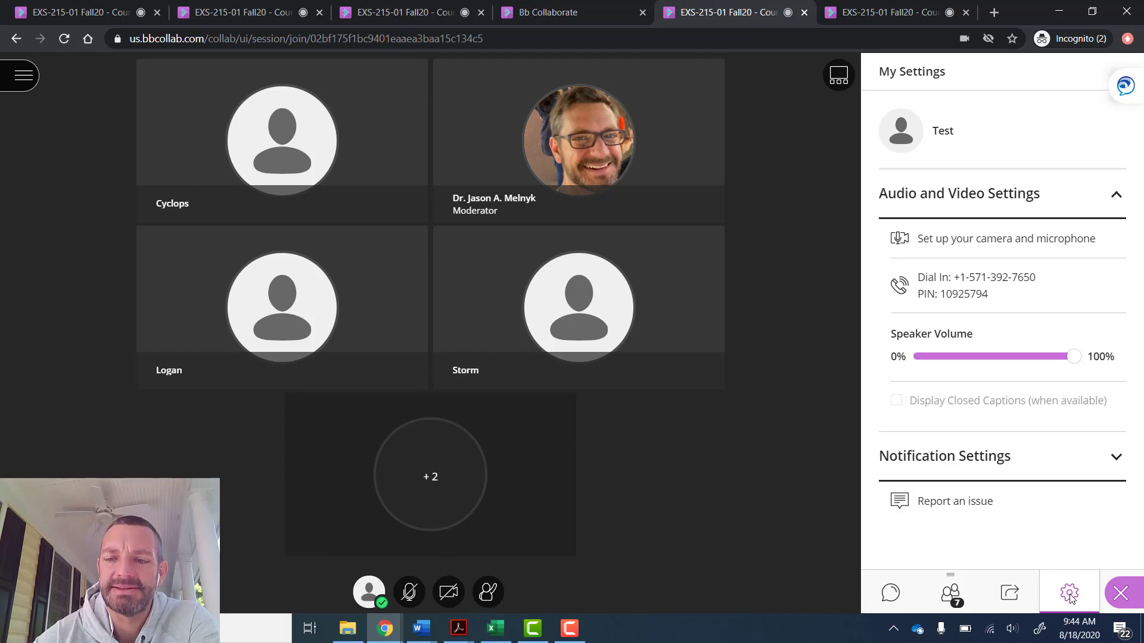
{"action": "left_click", "coordinate": [1012, 597]}
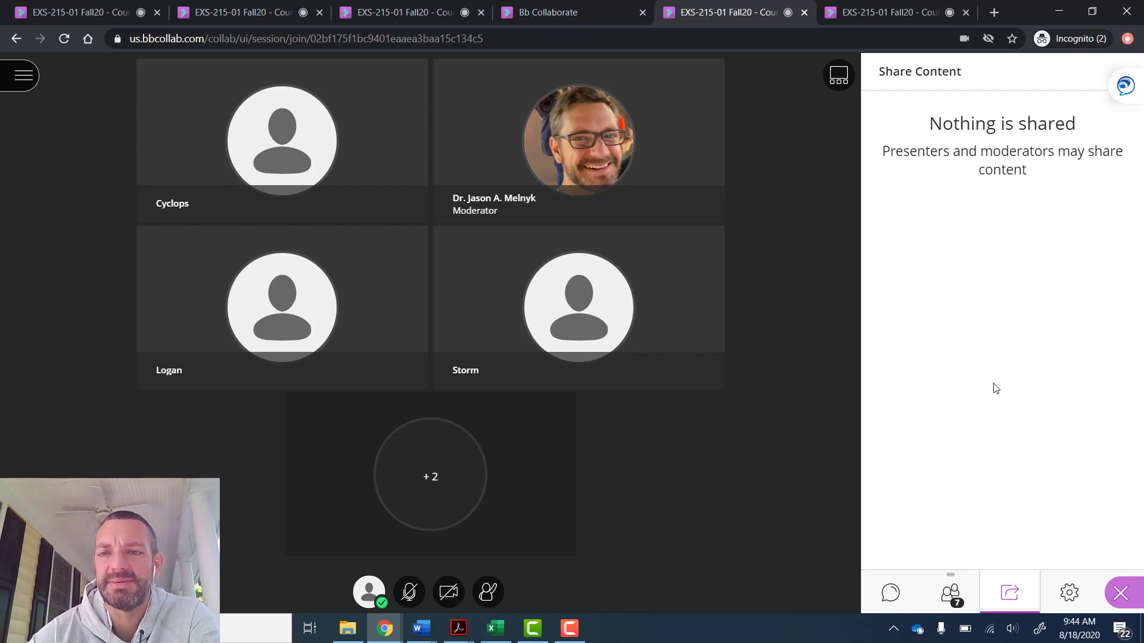
{"action": "left_click", "coordinate": [948, 597]}
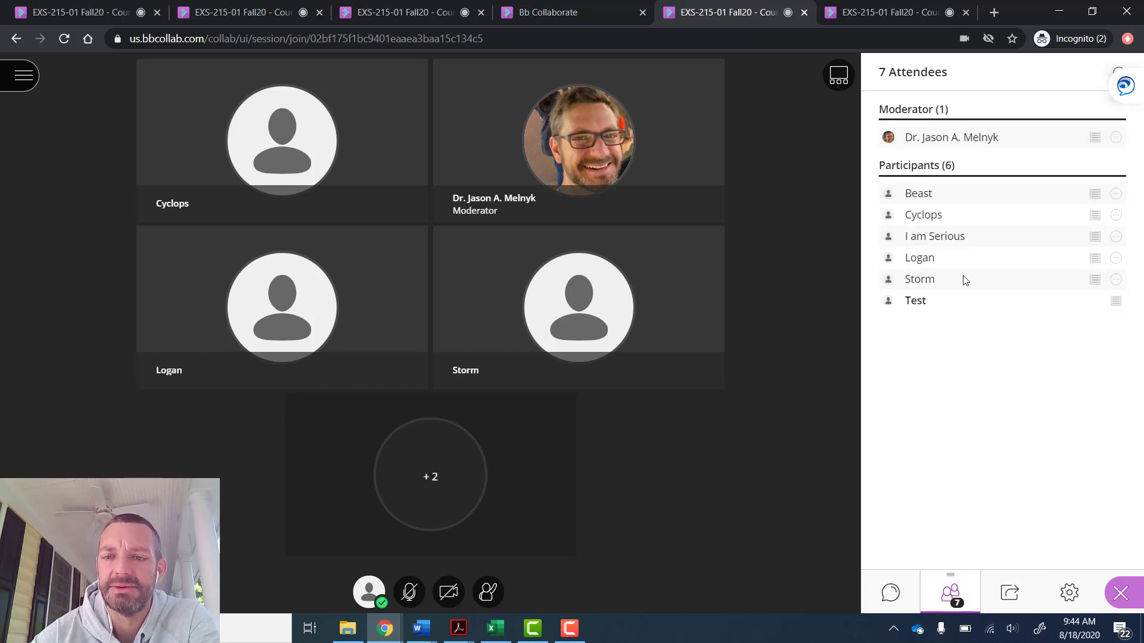
Step: Send the chat message "Hello!" to Everyone and return to the list of chats
{"action": "left_click", "coordinate": [888, 595]}
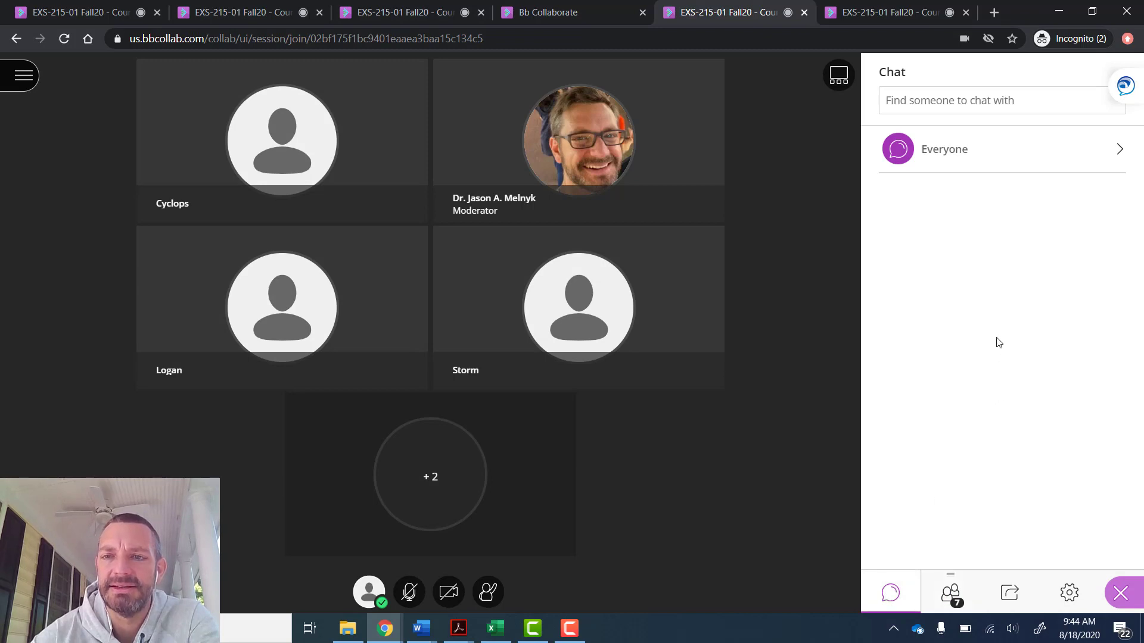
{"action": "left_click", "coordinate": [963, 161]}
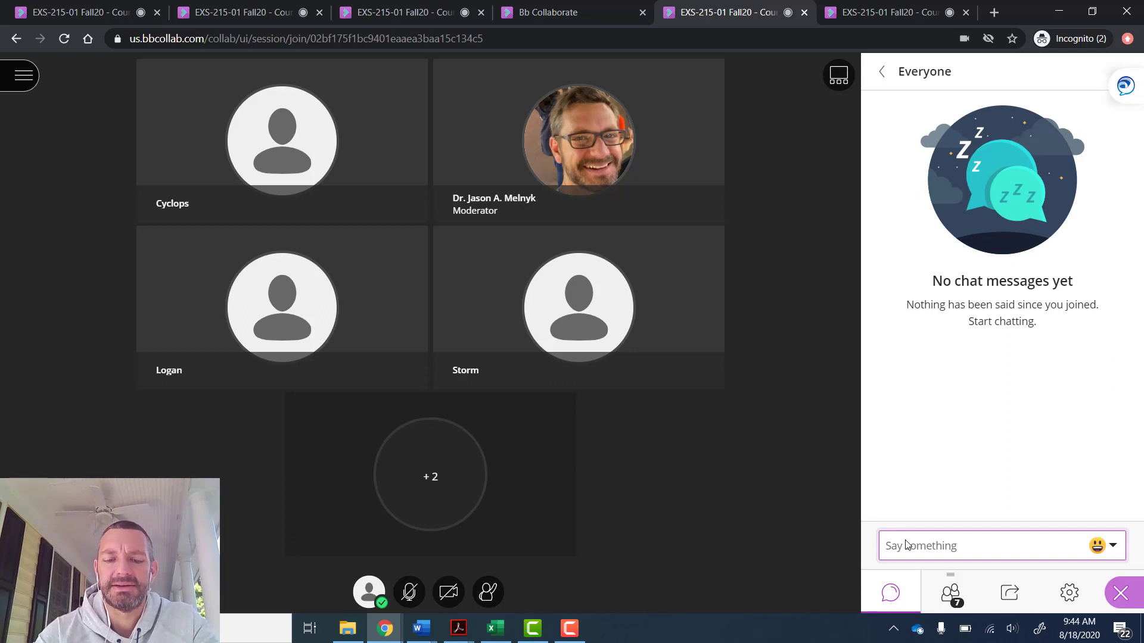
{"action": "type", "text": "Hello"}
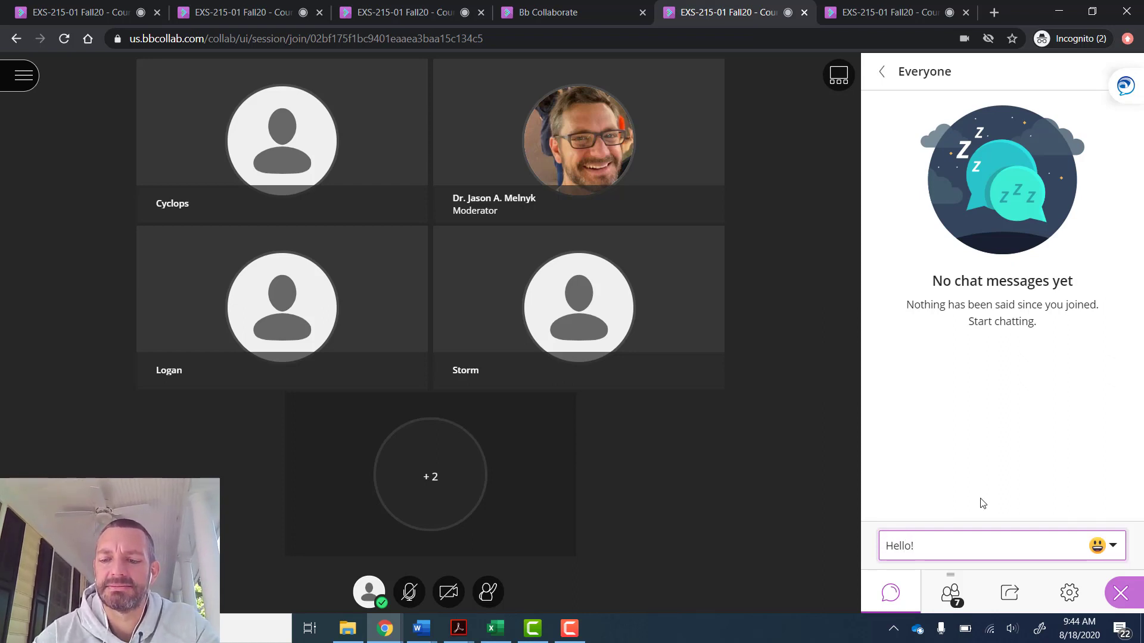
{"action": "type", "text": "!"}
{"action": "key", "text": "Return"}
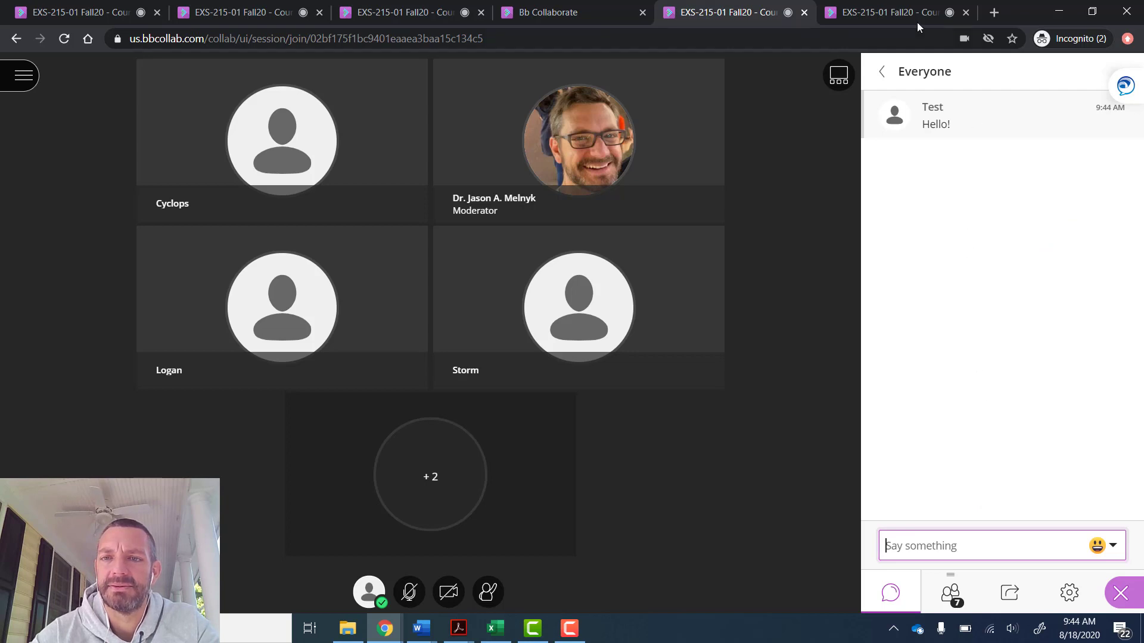
{"action": "left_click", "coordinate": [882, 71]}
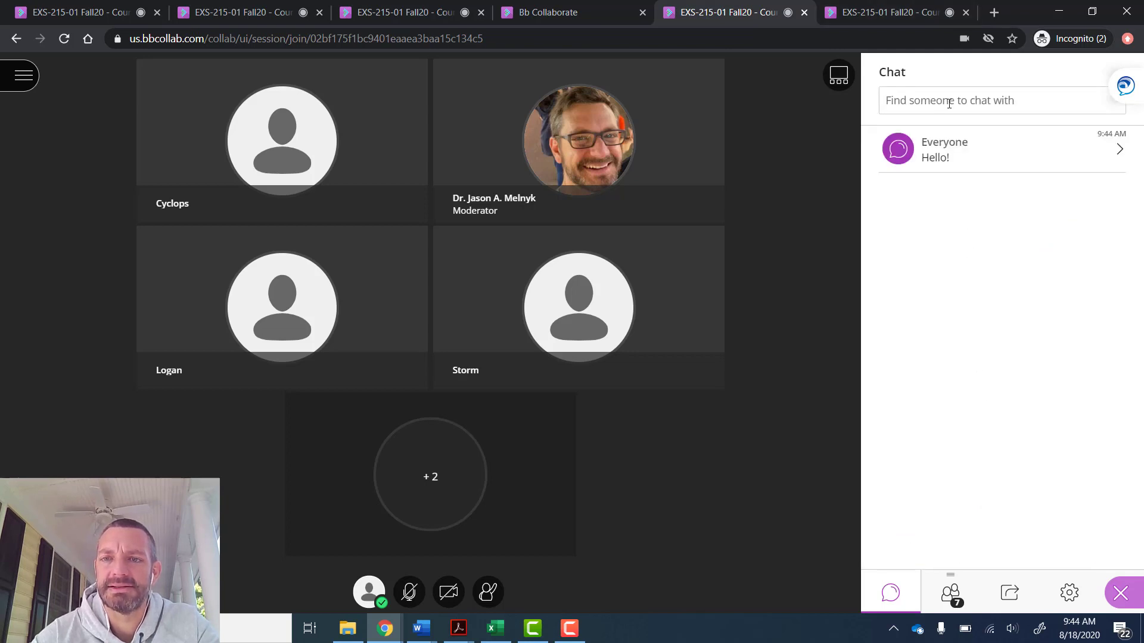
Step: Start a private chat with the moderator from the attendee list, send a greeting by first name and "Nice work.", and return to the chat list
{"action": "left_click", "coordinate": [950, 592]}
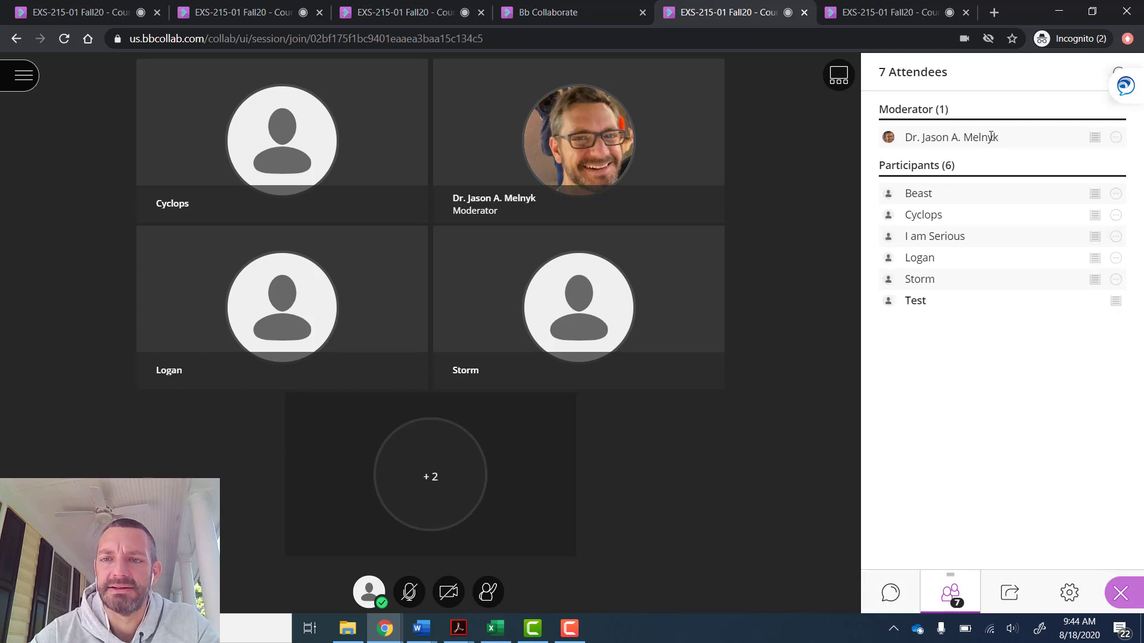
{"action": "left_click", "coordinate": [1115, 139]}
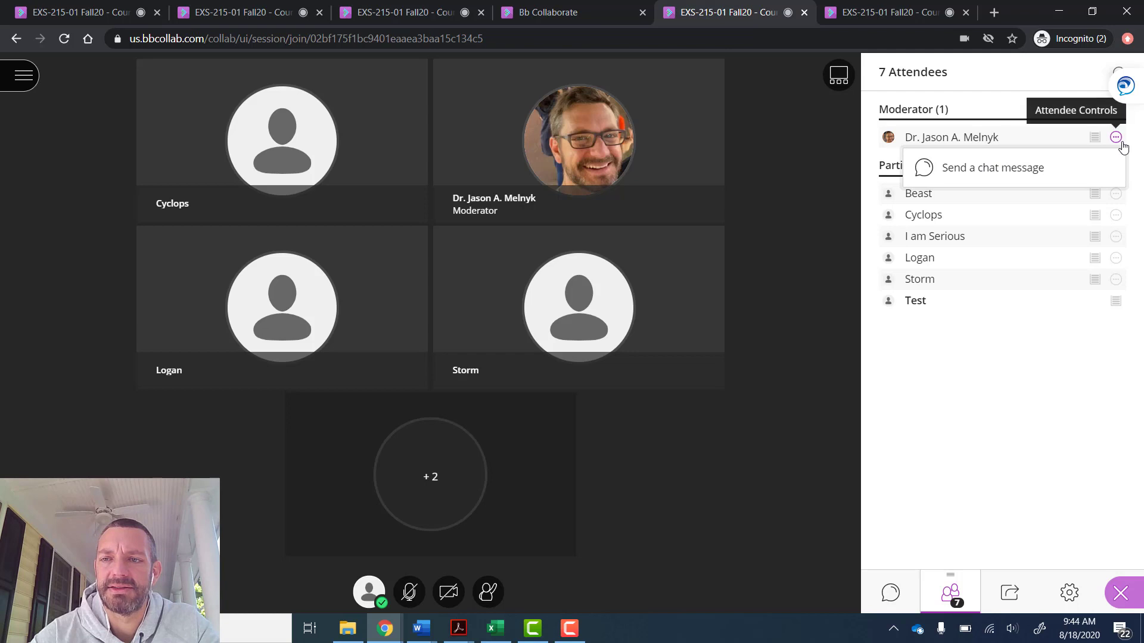
{"action": "left_click", "coordinate": [994, 166]}
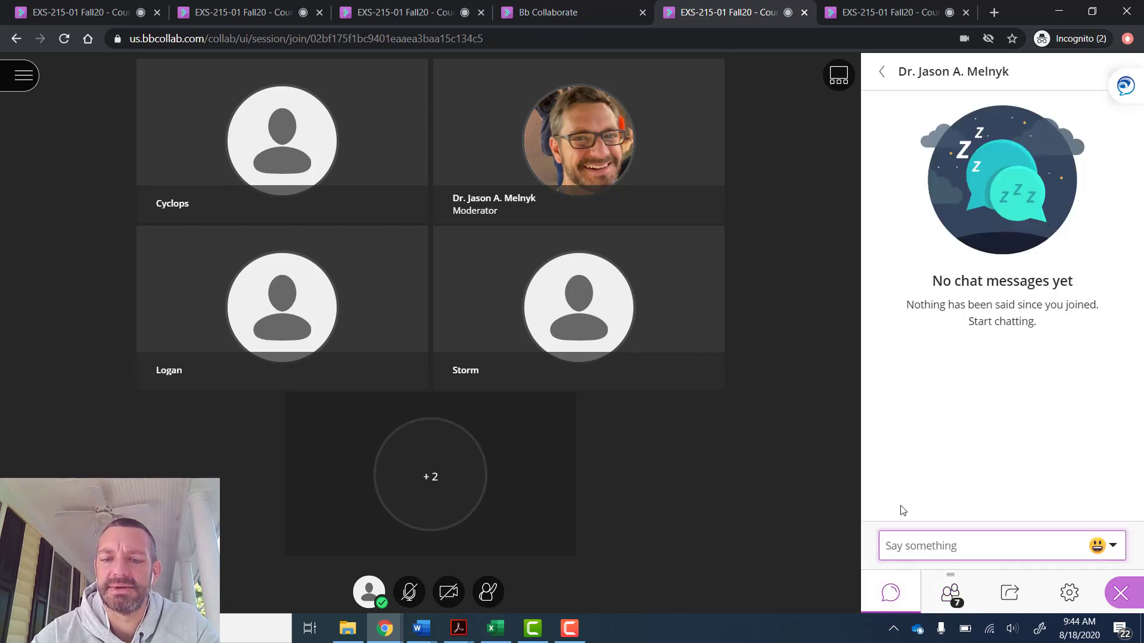
{"action": "type", "text": "Hi Jason."}
{"action": "key", "text": "Return"}
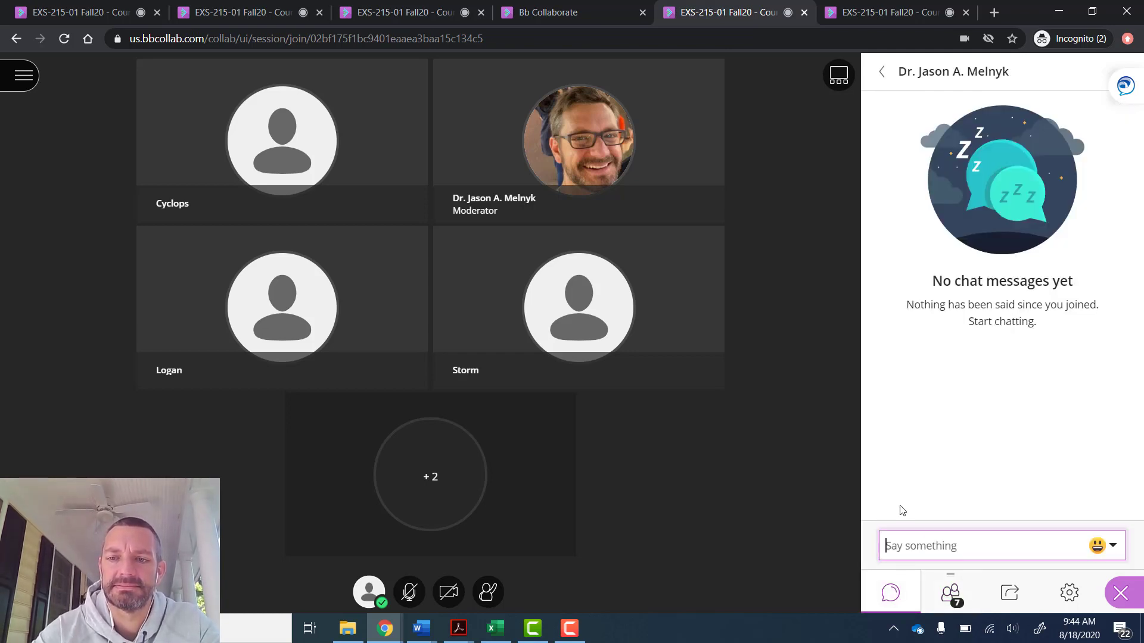
{"action": "type", "text": "Nice work."}
{"action": "key", "text": "Return"}
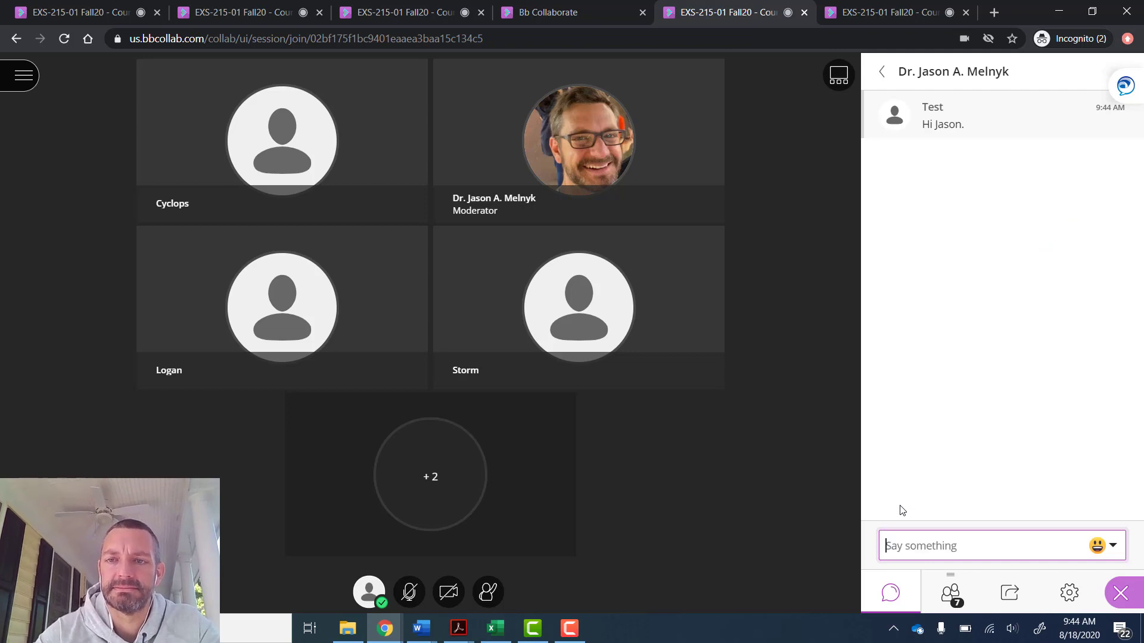
{"action": "left_click", "coordinate": [890, 70]}
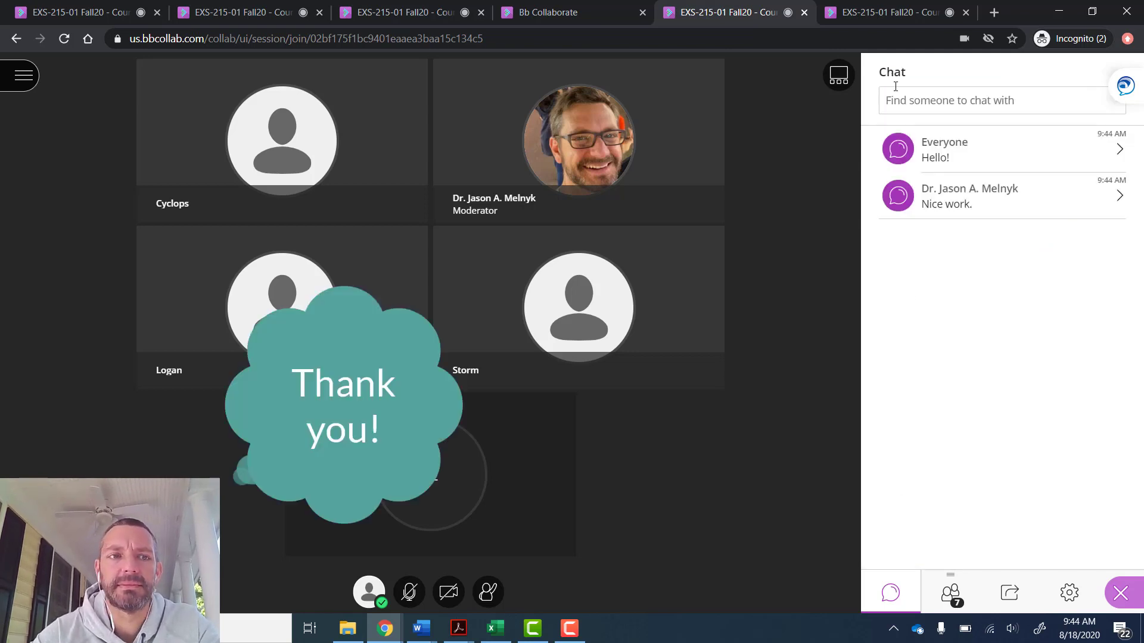